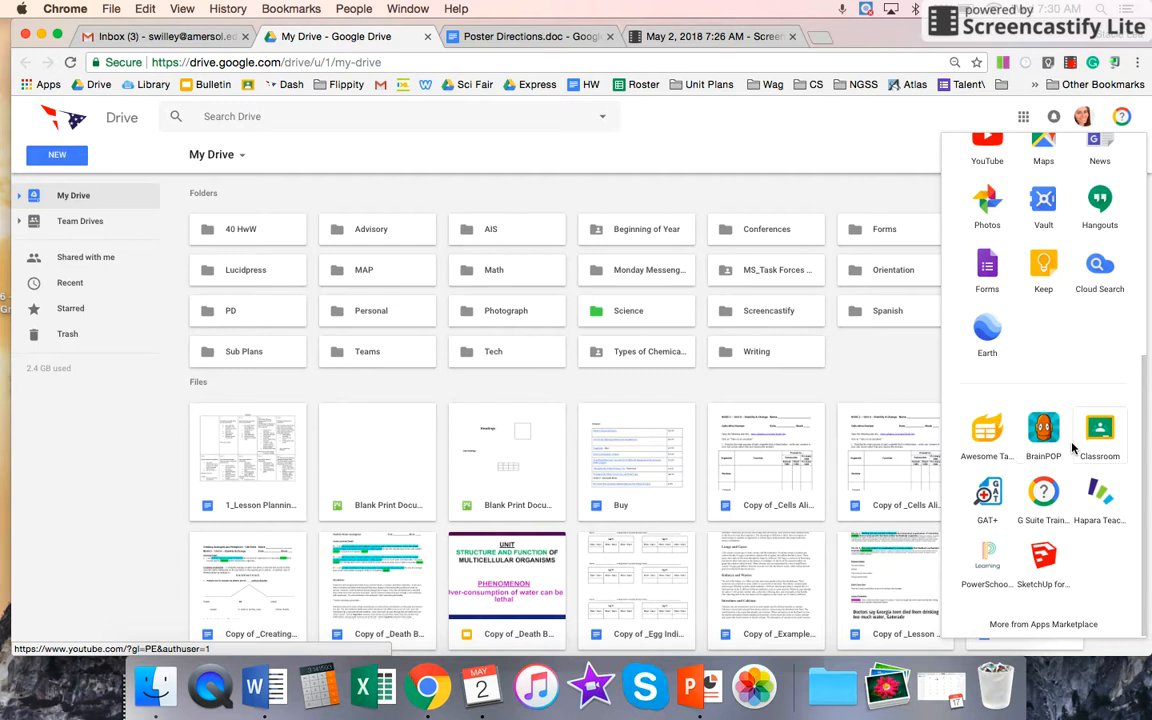
Create a new Lucidpress document from Google Drive using the Blank Print Document template
{"action": "left_click", "coordinate": [54, 155]}
{"action": "mouse_move", "coordinate": [121, 337]}
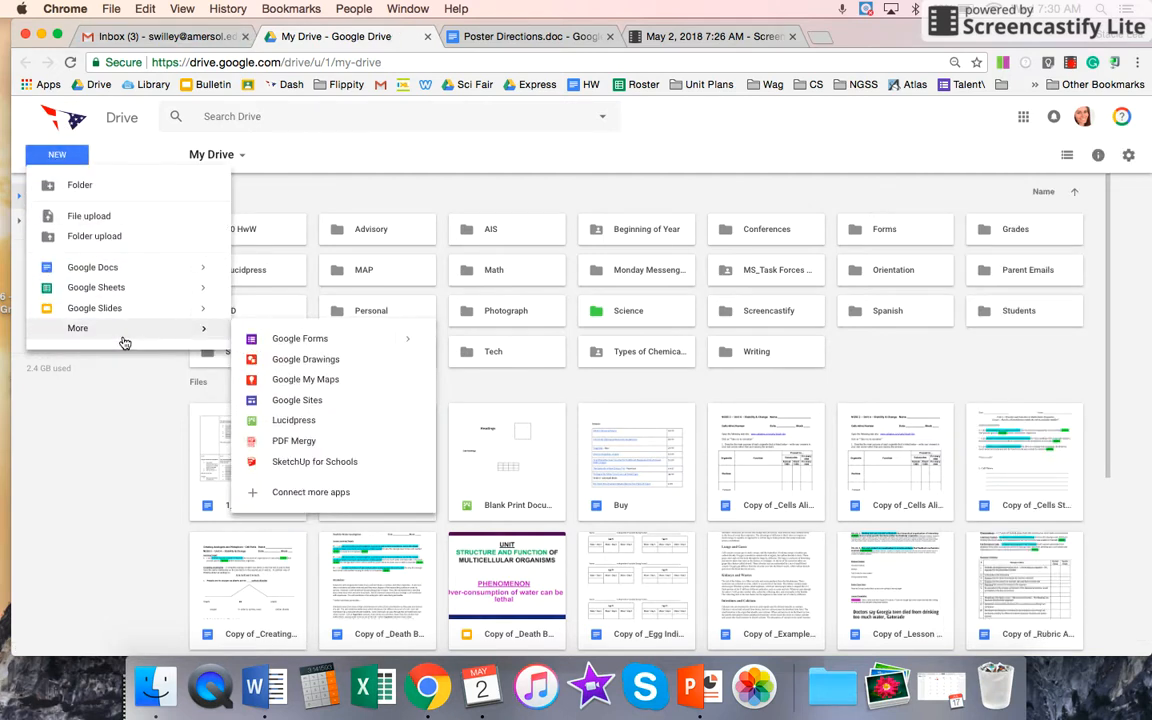
{"action": "left_click", "coordinate": [293, 440]}
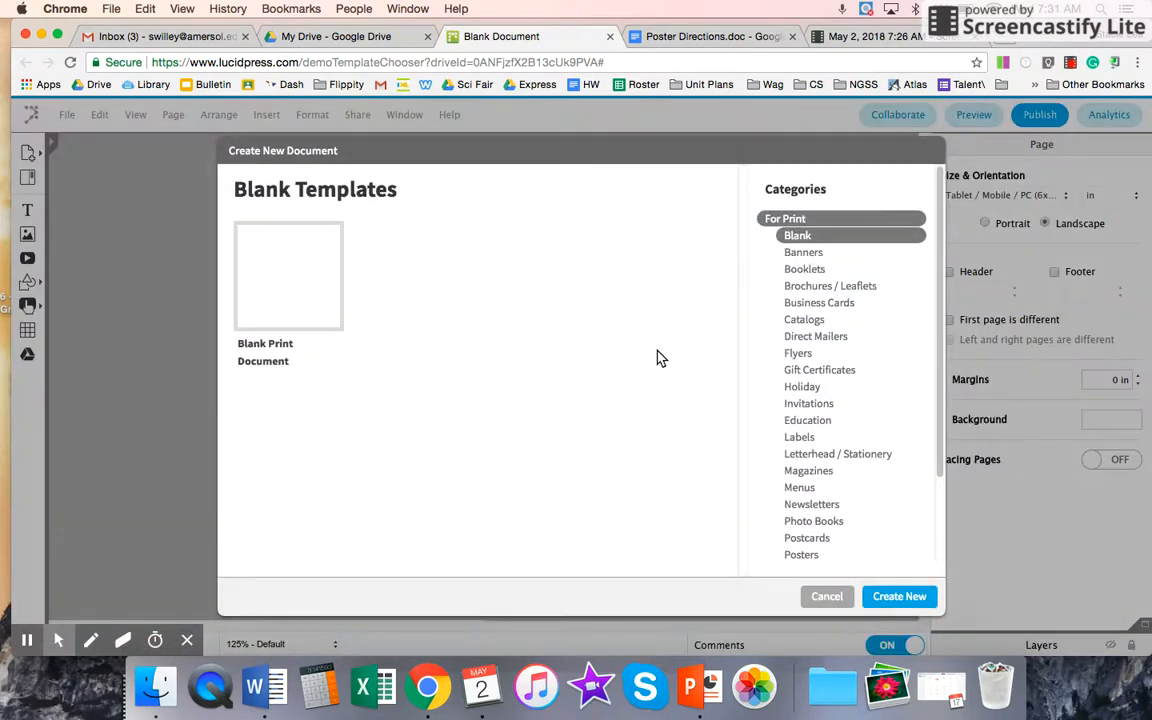
{"action": "left_click", "coordinate": [889, 603]}
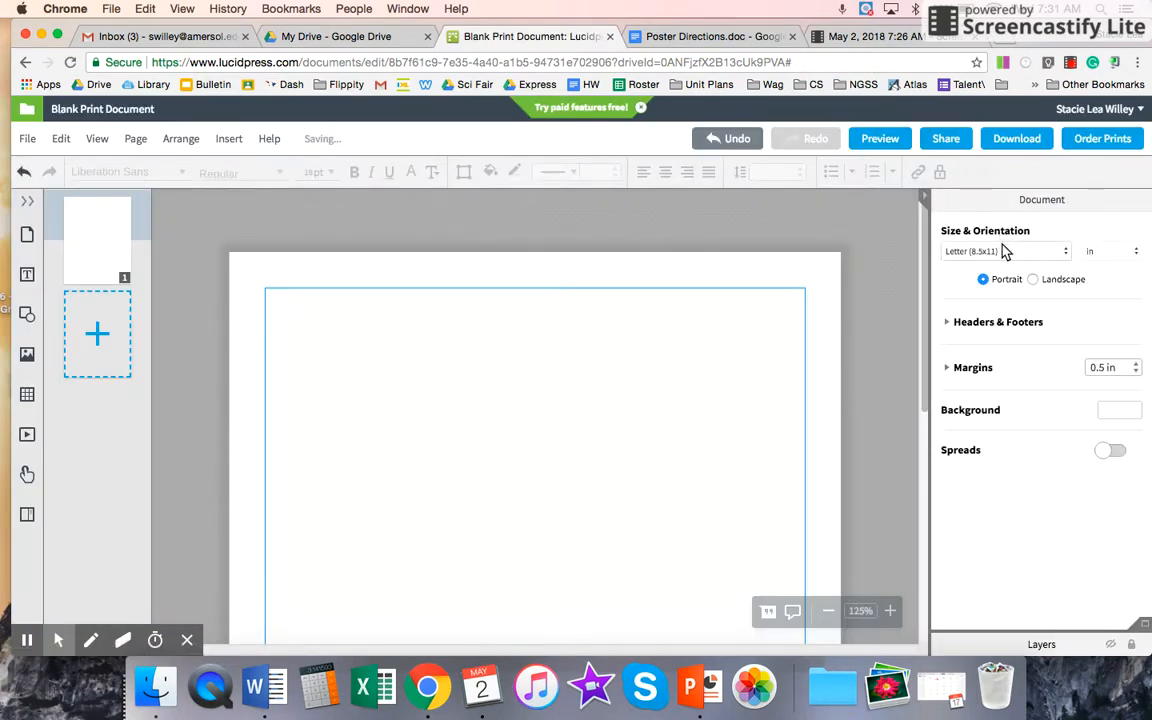
Change the document to a custom page size 16 in wide and 23.54 in high
{"action": "left_click", "coordinate": [1005, 251]}
{"action": "scroll", "coordinate": [1010, 532], "scroll_direction": "down", "scroll_amount": 5}
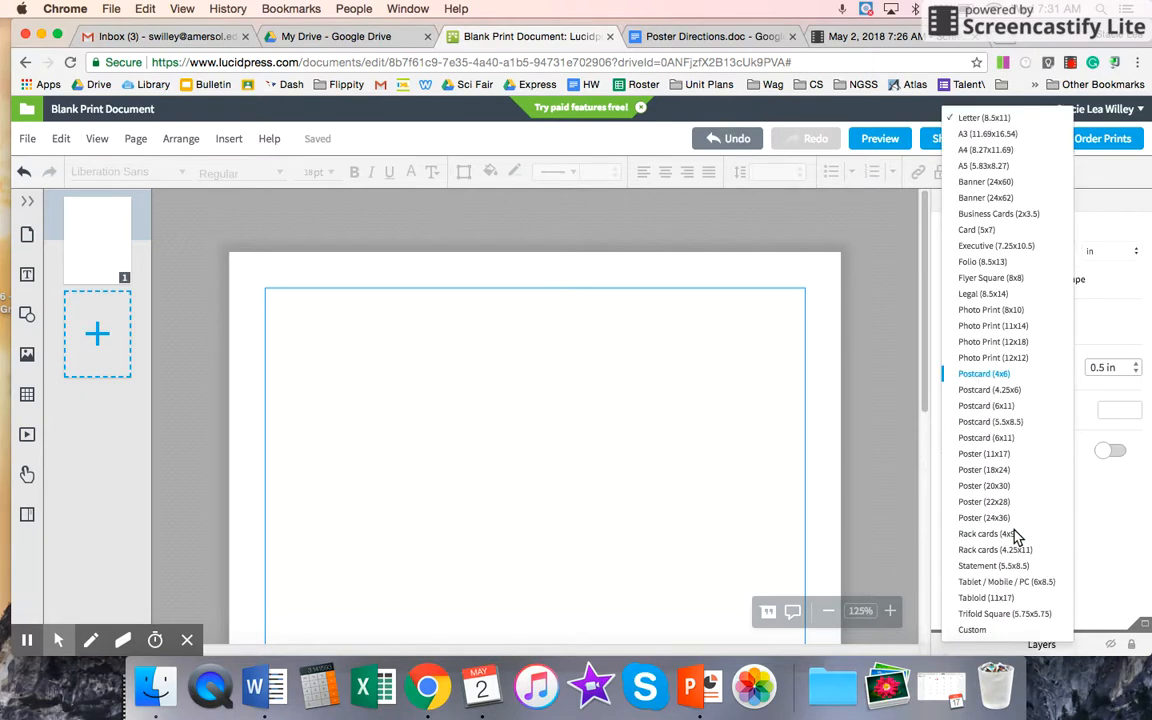
{"action": "left_click", "coordinate": [968, 629]}
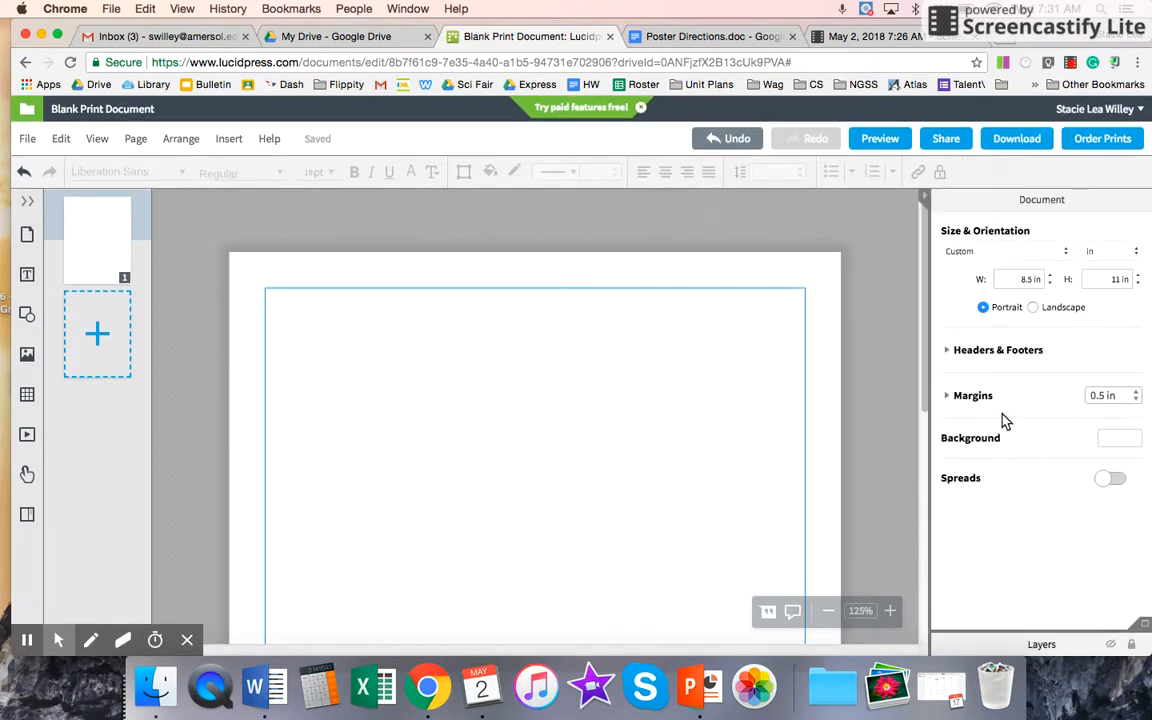
{"action": "left_click", "coordinate": [1031, 280]}
{"action": "key", "text": "BackSpace"}
{"action": "key", "text": "BackSpace"}
{"action": "key", "text": "BackSpace"}
{"action": "type", "text": "16"}
{"action": "left_click", "coordinate": [1121, 279]}
{"action": "left_click", "coordinate": [1121, 279]}
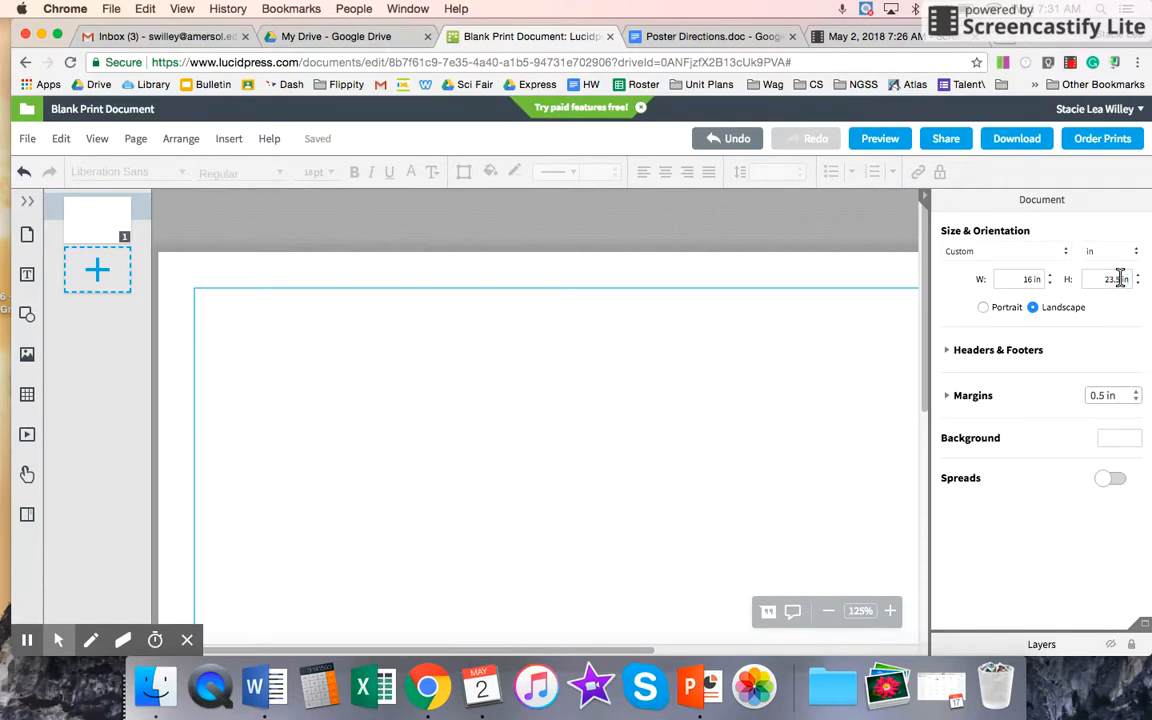
{"action": "key", "text": "Return"}
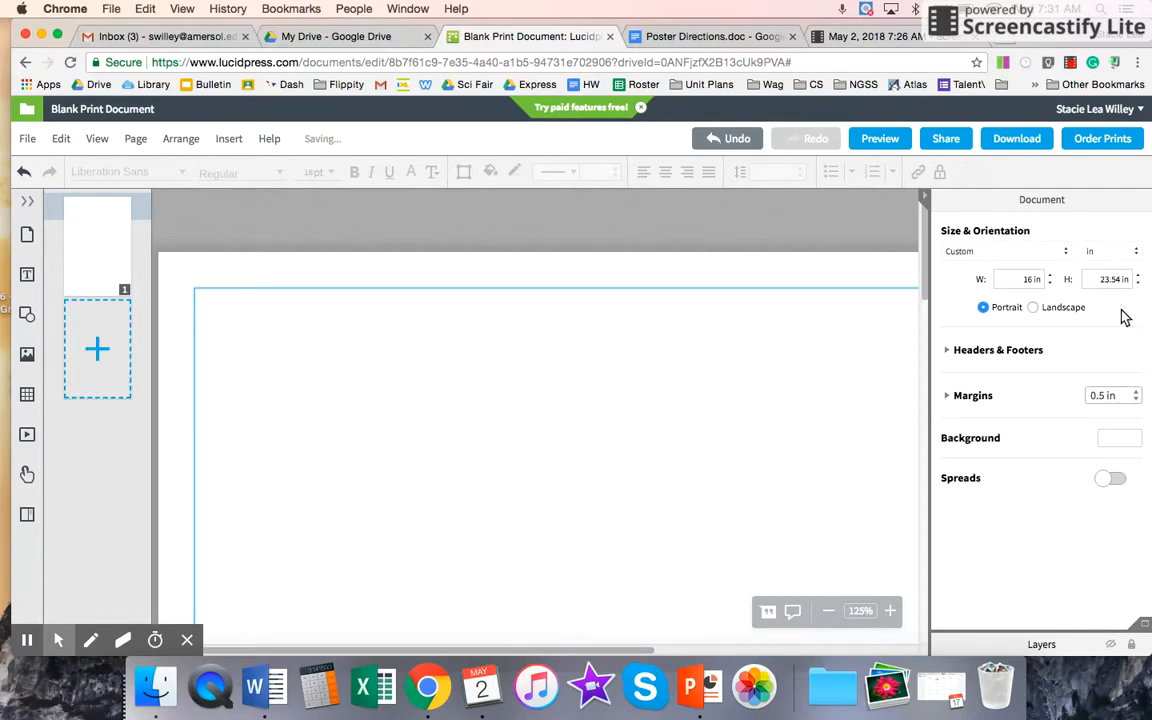
Add a Headings text box in the upper middle of the page
{"action": "left_click", "coordinate": [425, 365]}
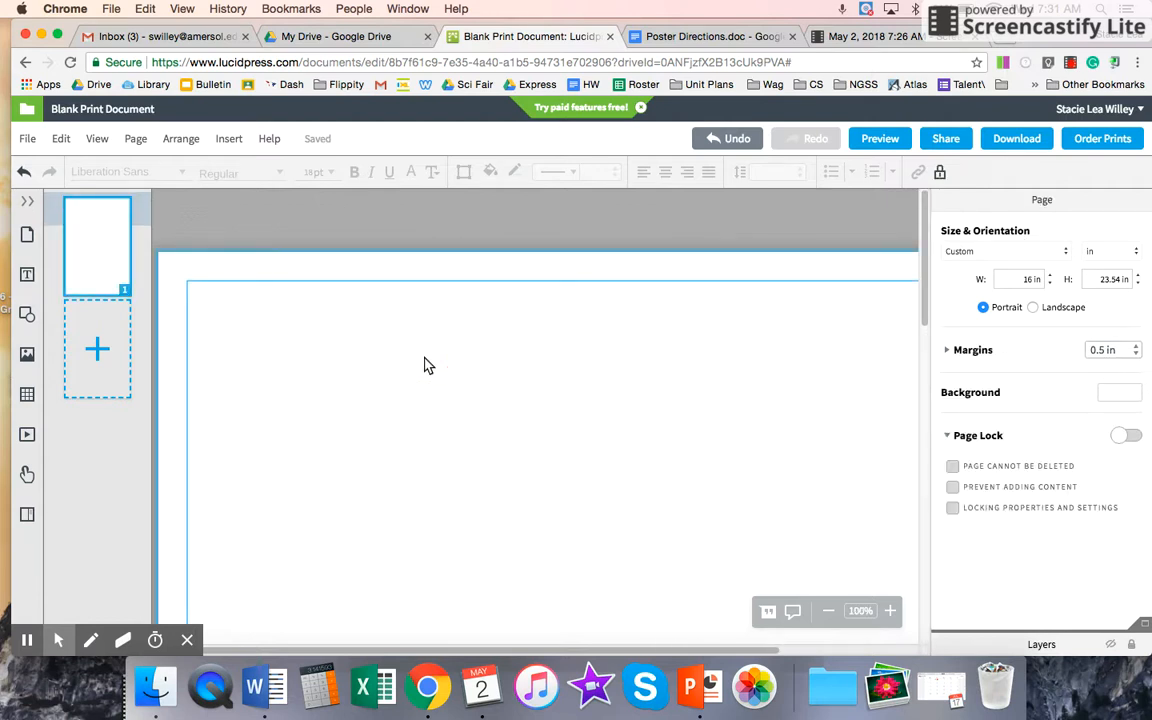
{"action": "key", "text": "super+minus"}
{"action": "key", "text": "super+minus"}
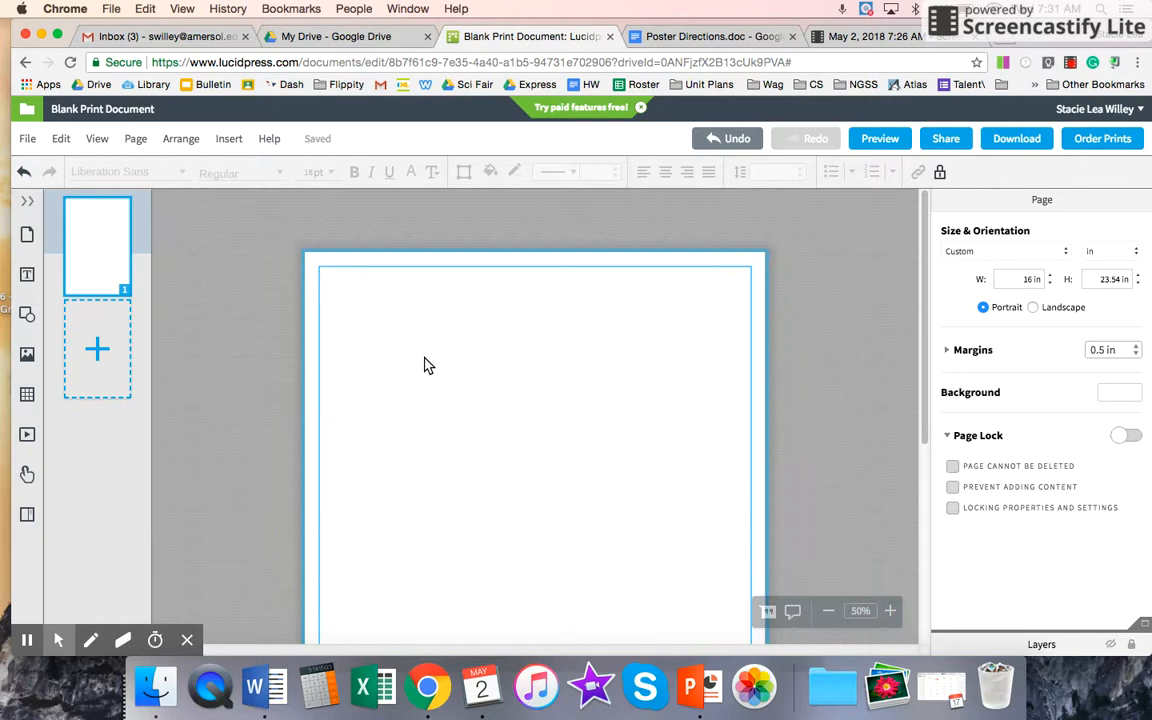
{"action": "left_click", "coordinate": [829, 611]}
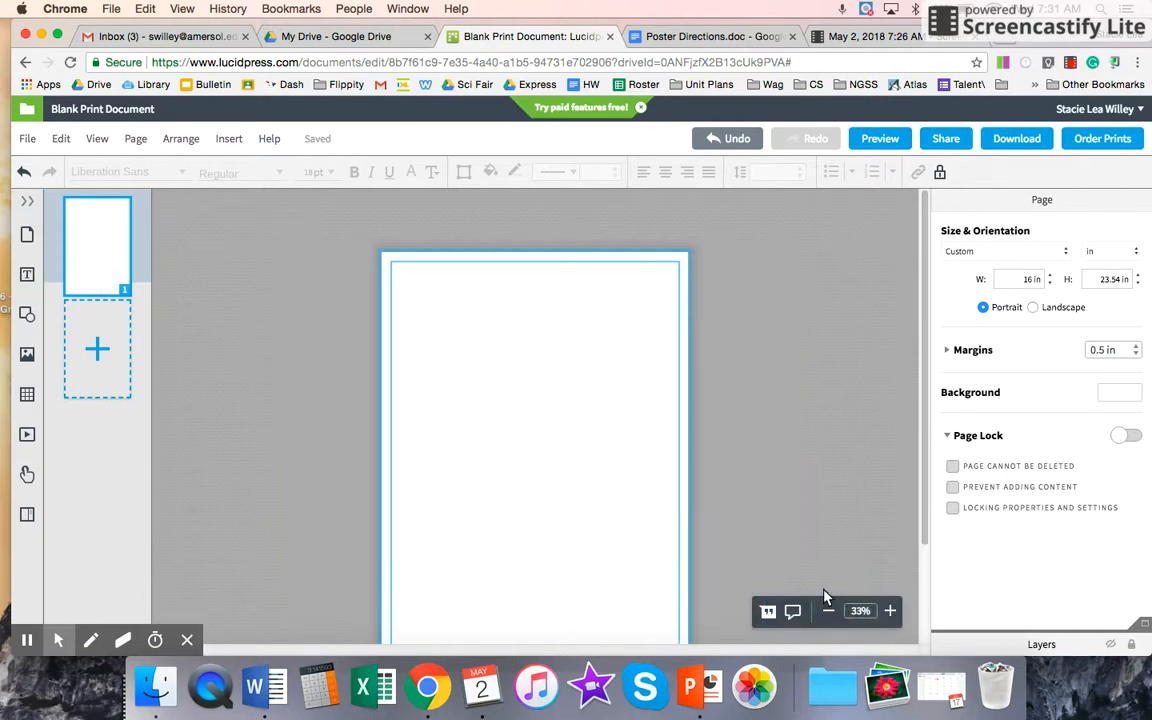
{"action": "scroll", "coordinate": [745, 522], "scroll_direction": "down", "scroll_amount": 3}
{"action": "scroll", "coordinate": [745, 522], "scroll_direction": "up", "scroll_amount": 3}
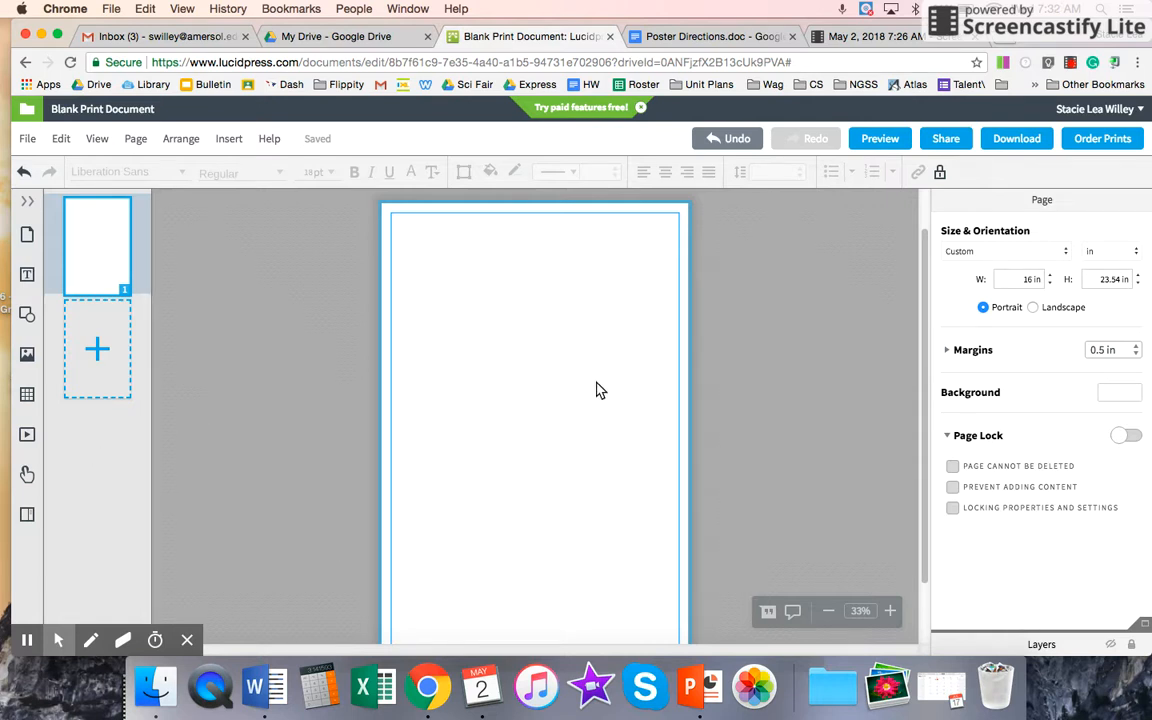
{"action": "left_click", "coordinate": [26, 276]}
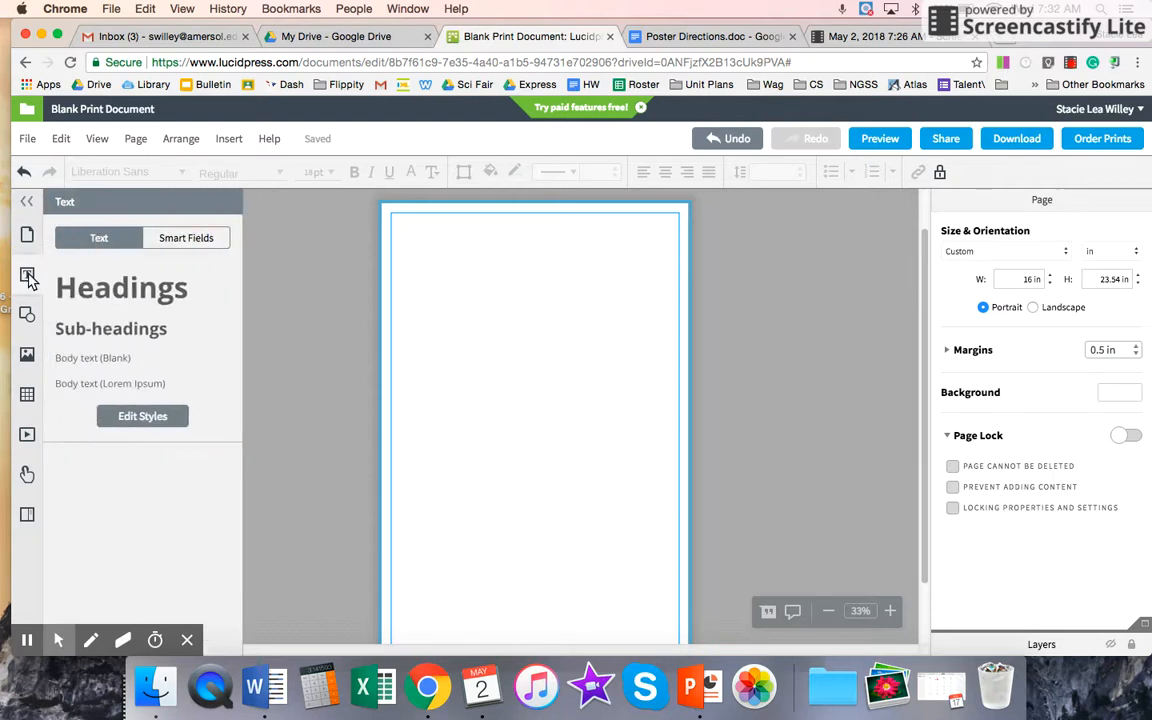
{"action": "left_click_drag", "start_coordinate": [110, 290], "coordinate": [540, 300]}
Place a rounded square below the heading and insert a table with two rows and four columns
{"action": "left_click", "coordinate": [26, 314]}
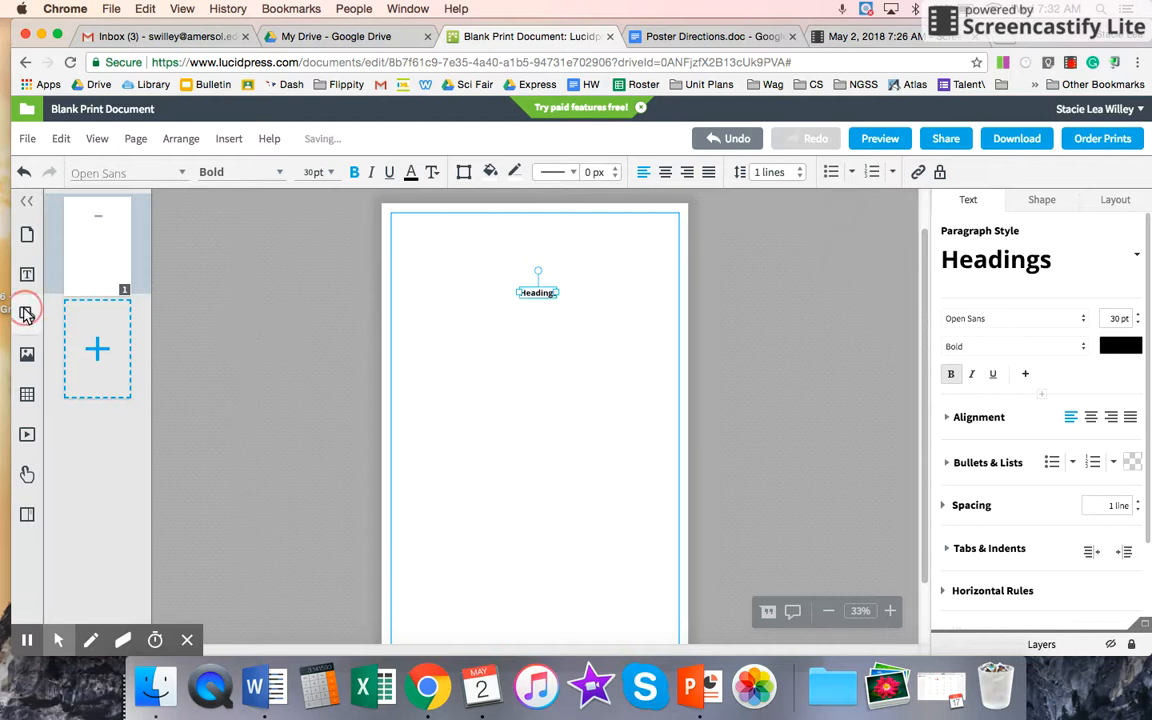
{"action": "left_click_drag", "start_coordinate": [210, 243], "coordinate": [566, 383]}
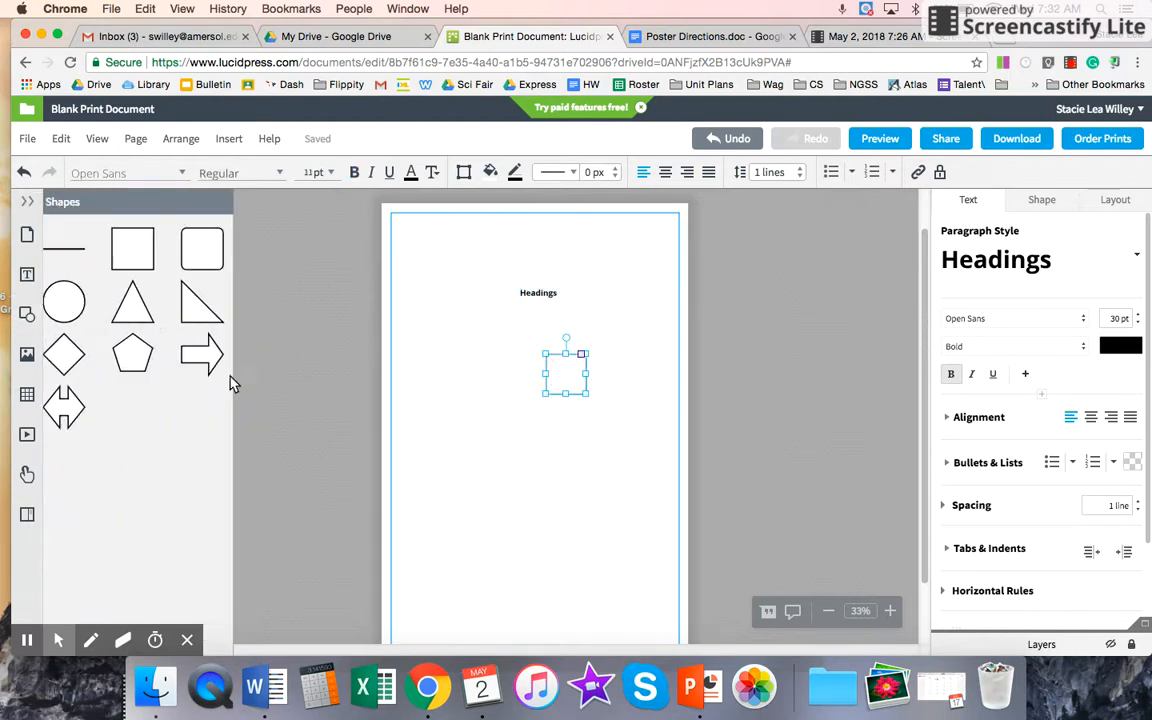
{"action": "left_click", "coordinate": [27, 394]}
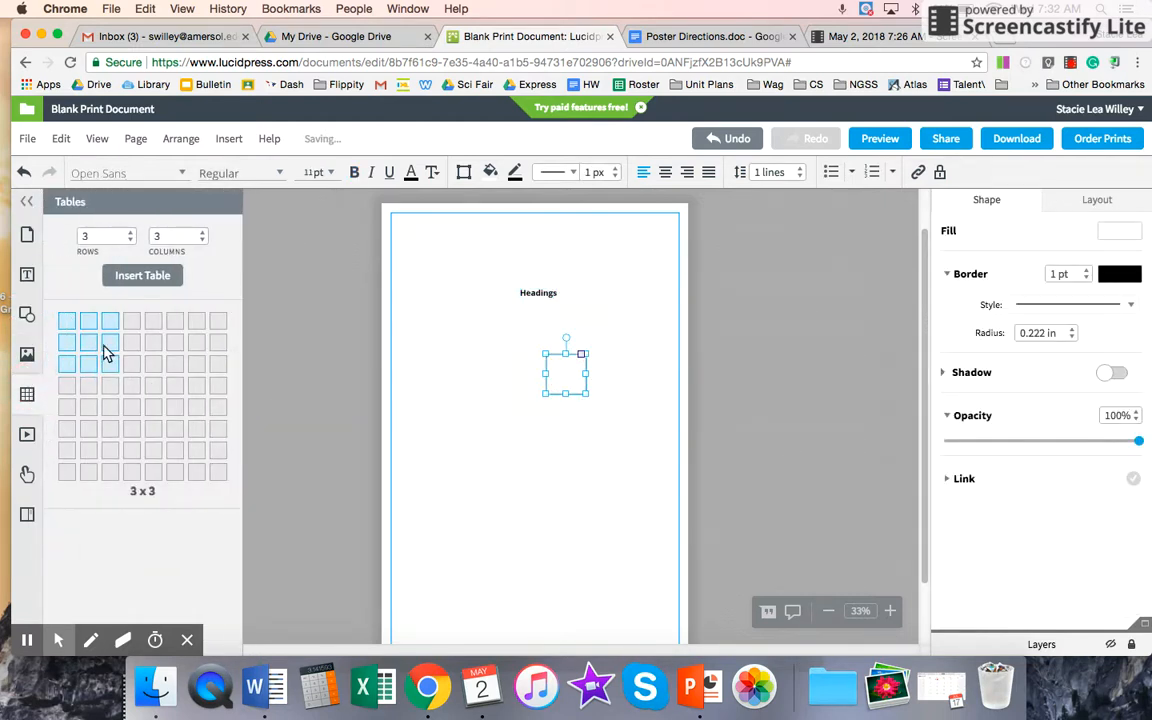
{"action": "left_click", "coordinate": [127, 346]}
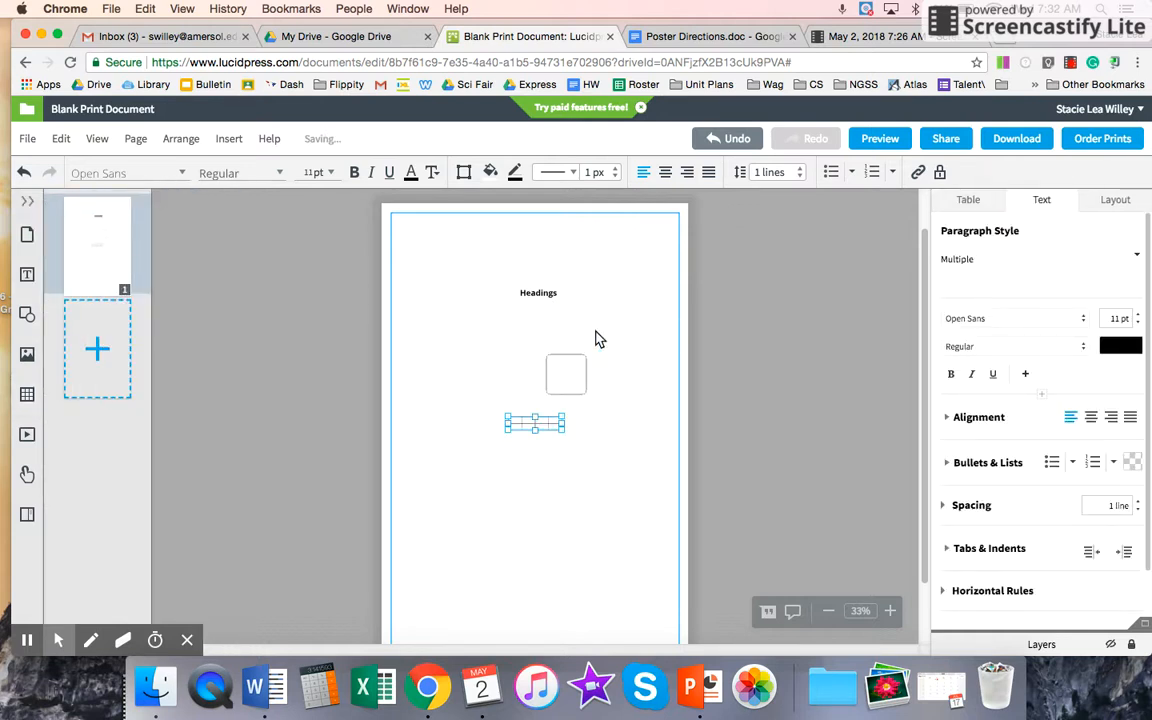
Set the heading's text colour to red
{"action": "left_click", "coordinate": [539, 298]}
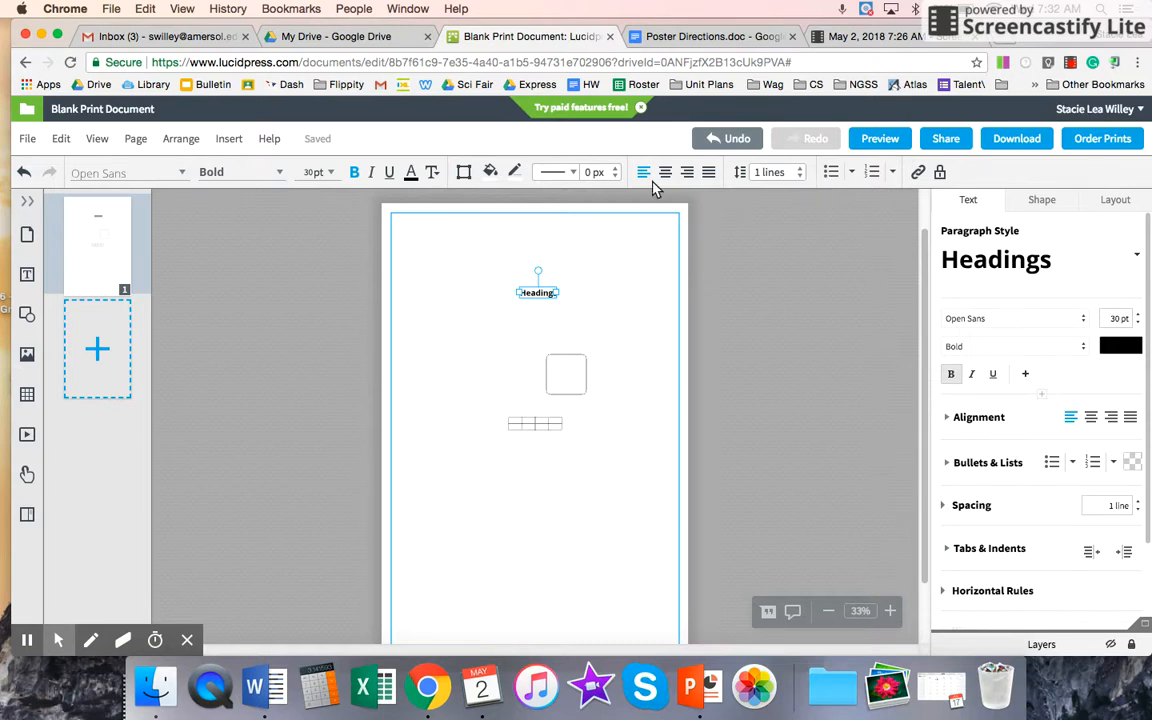
{"action": "left_click", "coordinate": [1116, 350]}
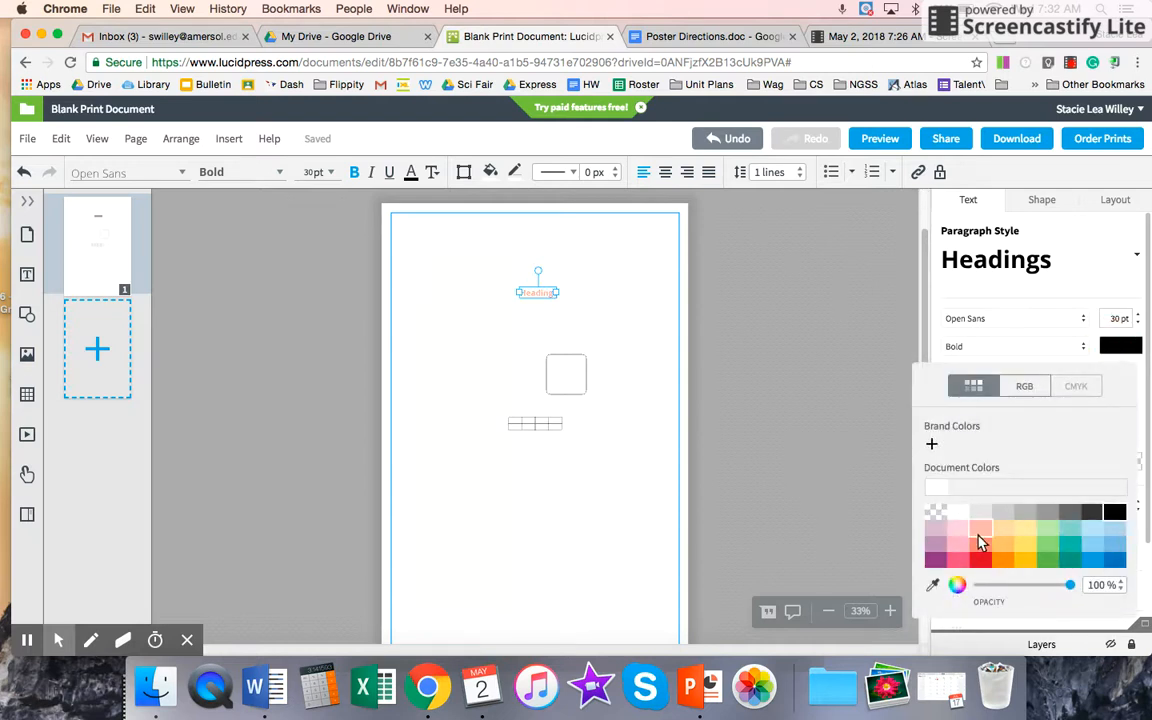
{"action": "left_click", "coordinate": [980, 558]}
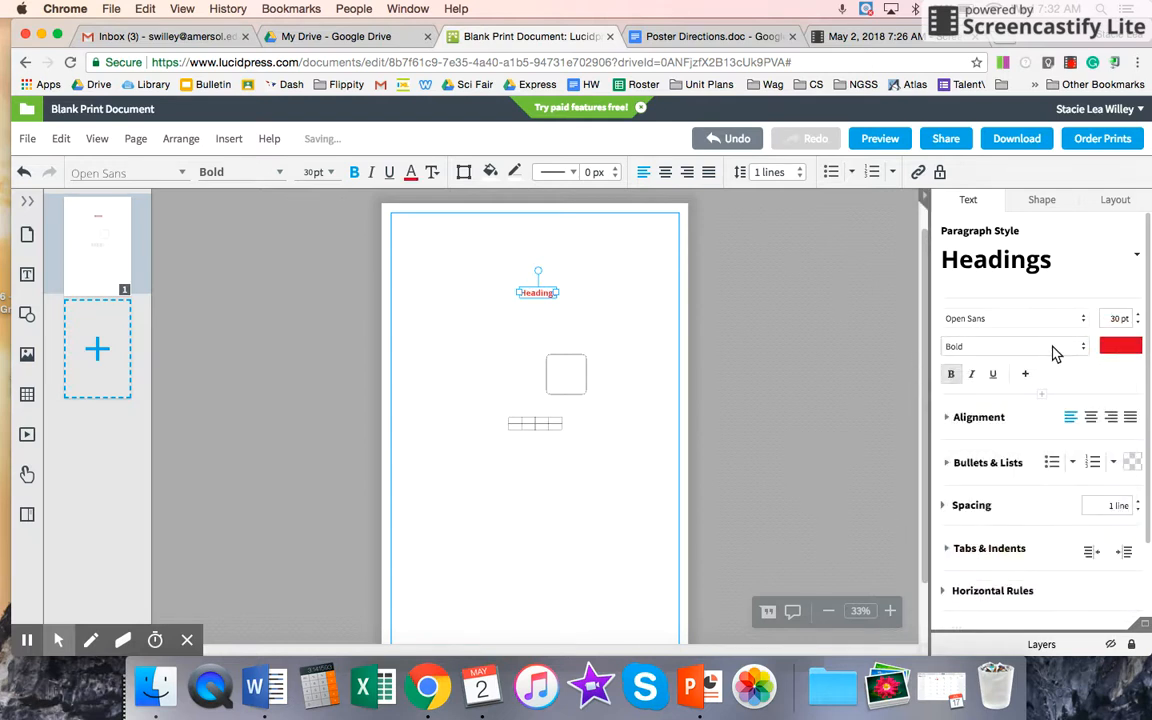
Give the heading box a black fill and make its text white
{"action": "left_click", "coordinate": [1042, 201]}
{"action": "left_click", "coordinate": [1115, 233]}
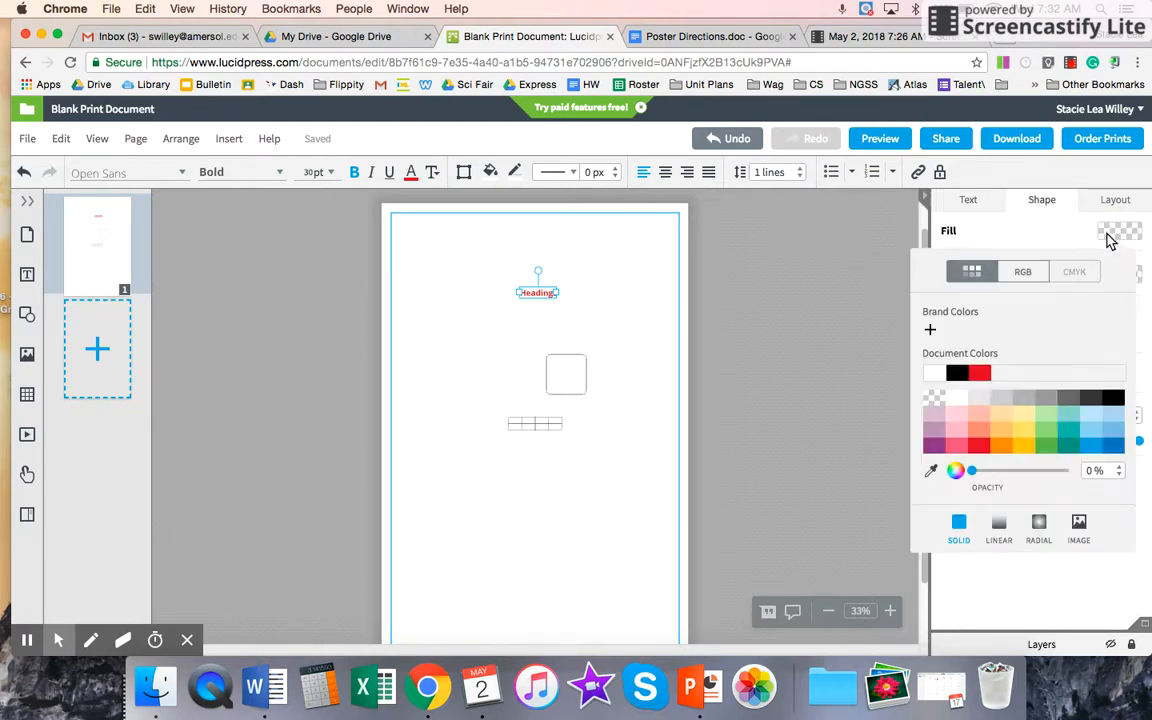
{"action": "left_click", "coordinate": [958, 374]}
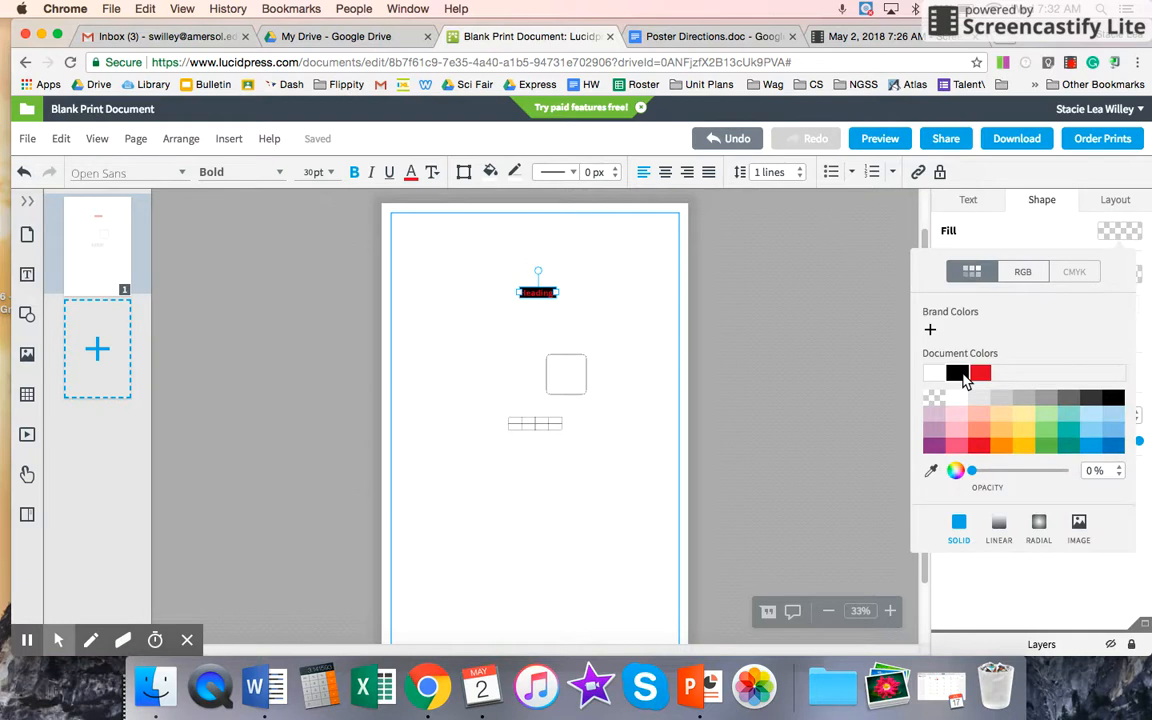
{"action": "left_click", "coordinate": [970, 200]}
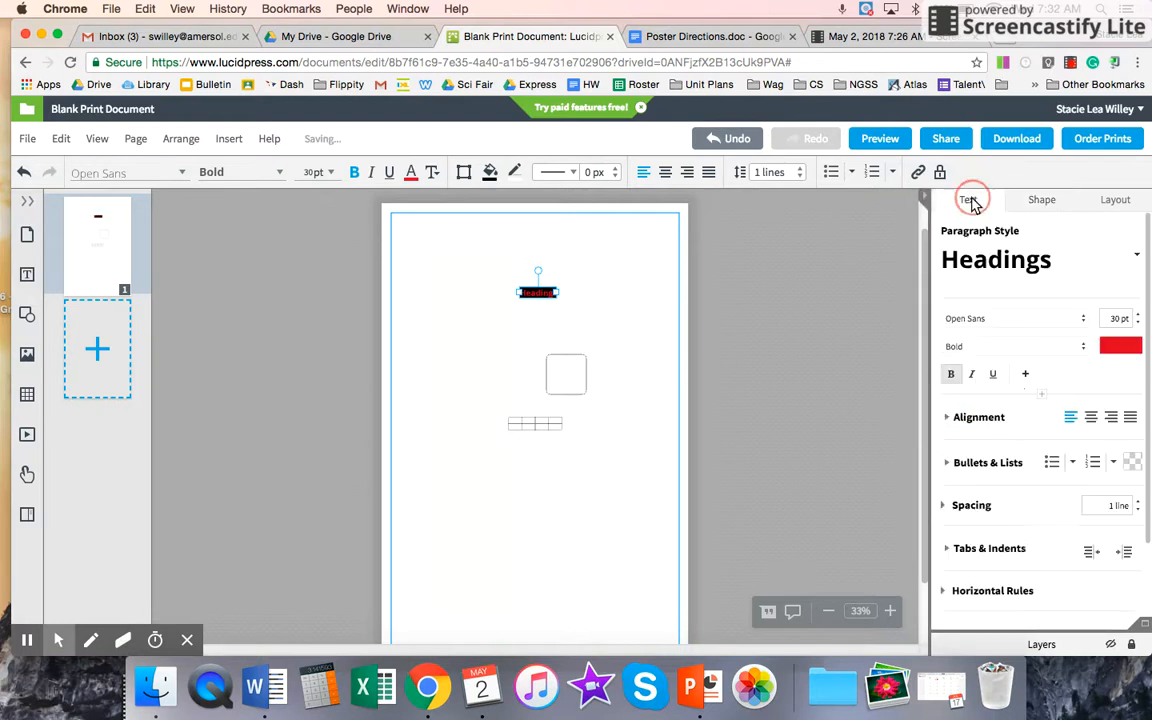
{"action": "left_click", "coordinate": [1120, 346]}
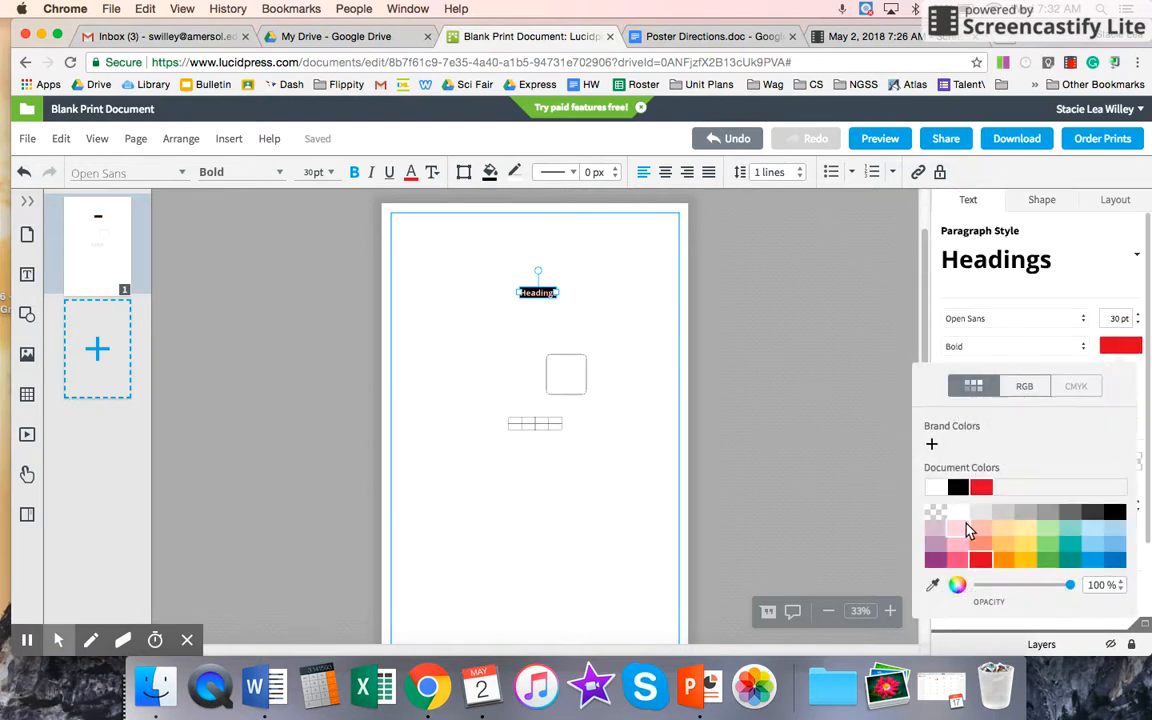
{"action": "left_click", "coordinate": [617, 336]}
Enlarge the heading's font size well above 30 pt in repeated increments
{"action": "left_click", "coordinate": [540, 294]}
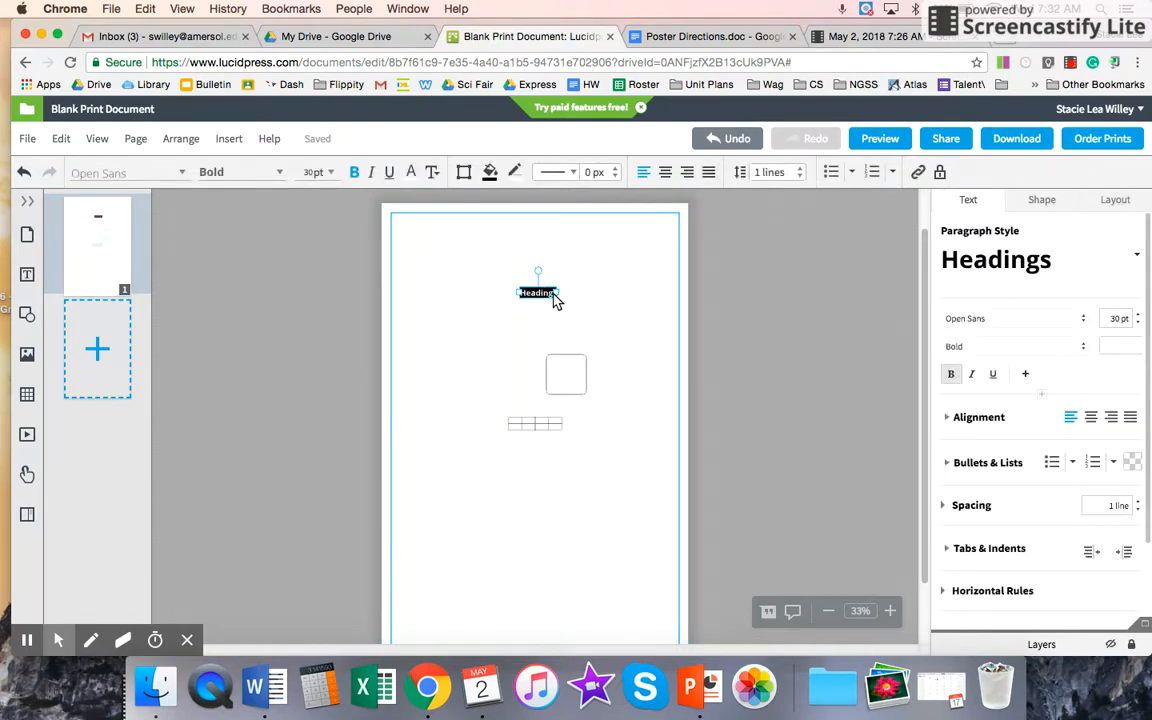
{"action": "left_click", "coordinate": [1138, 315]}
{"action": "left_click", "coordinate": [1140, 316]}
{"action": "left_click", "coordinate": [1140, 316]}
{"action": "left_click", "coordinate": [1140, 316]}
{"action": "left_click", "coordinate": [1140, 316]}
{"action": "left_click", "coordinate": [1140, 316]}
{"action": "left_click", "coordinate": [1140, 316]}
{"action": "left_click", "coordinate": [1140, 316]}
{"action": "left_click", "coordinate": [1140, 316]}
{"action": "left_click", "coordinate": [667, 400]}
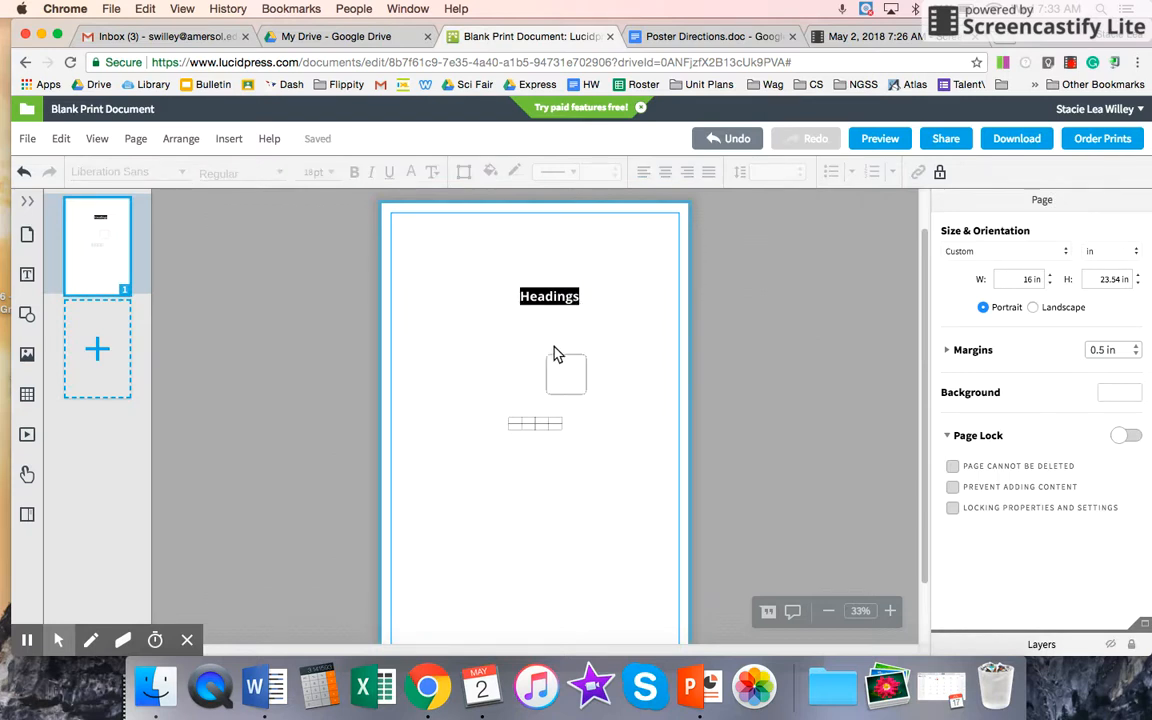
Reshape the rounded square below the heading into a wide, flat bar
{"action": "left_click", "coordinate": [567, 377]}
{"action": "left_click_drag", "start_coordinate": [546, 357], "coordinate": [481, 353]}
{"action": "mouse_move", "coordinate": [587, 399]}
{"action": "left_mouse_down"}
{"action": "mouse_move", "coordinate": [578, 386]}
{"action": "mouse_move", "coordinate": [578, 402]}
{"action": "mouse_move", "coordinate": [576, 377]}
{"action": "left_mouse_up"}
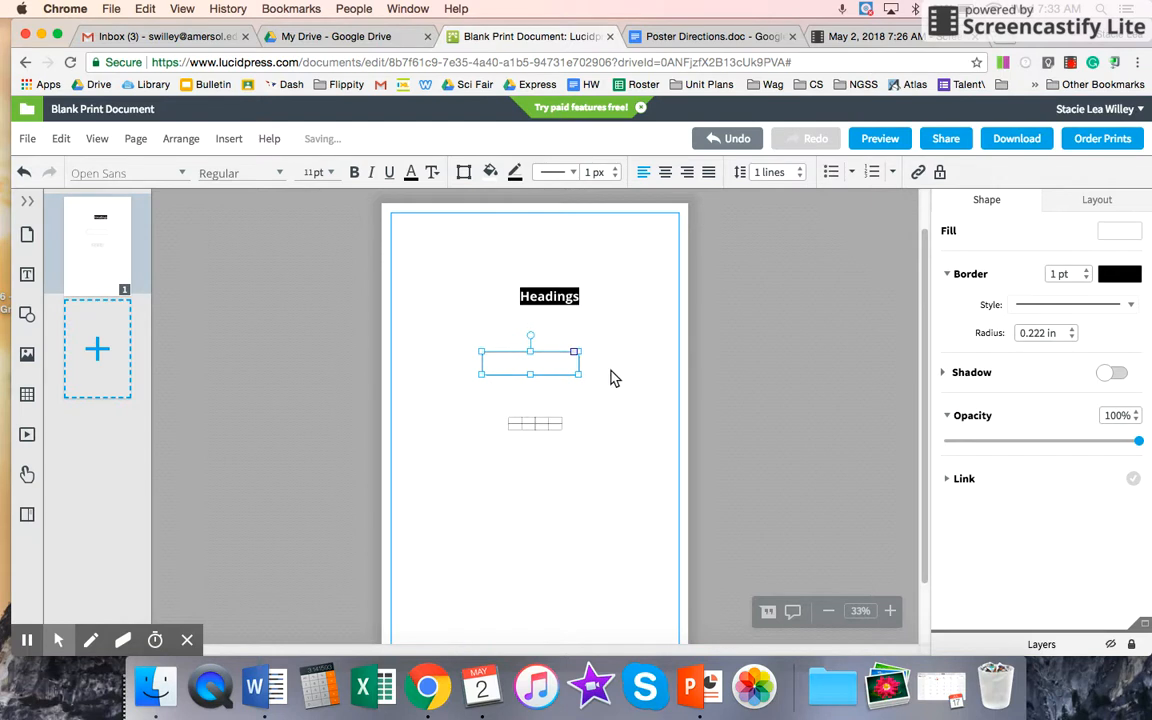
Fill the rounded bar with solid black
{"action": "double_click", "coordinate": [560, 370]}
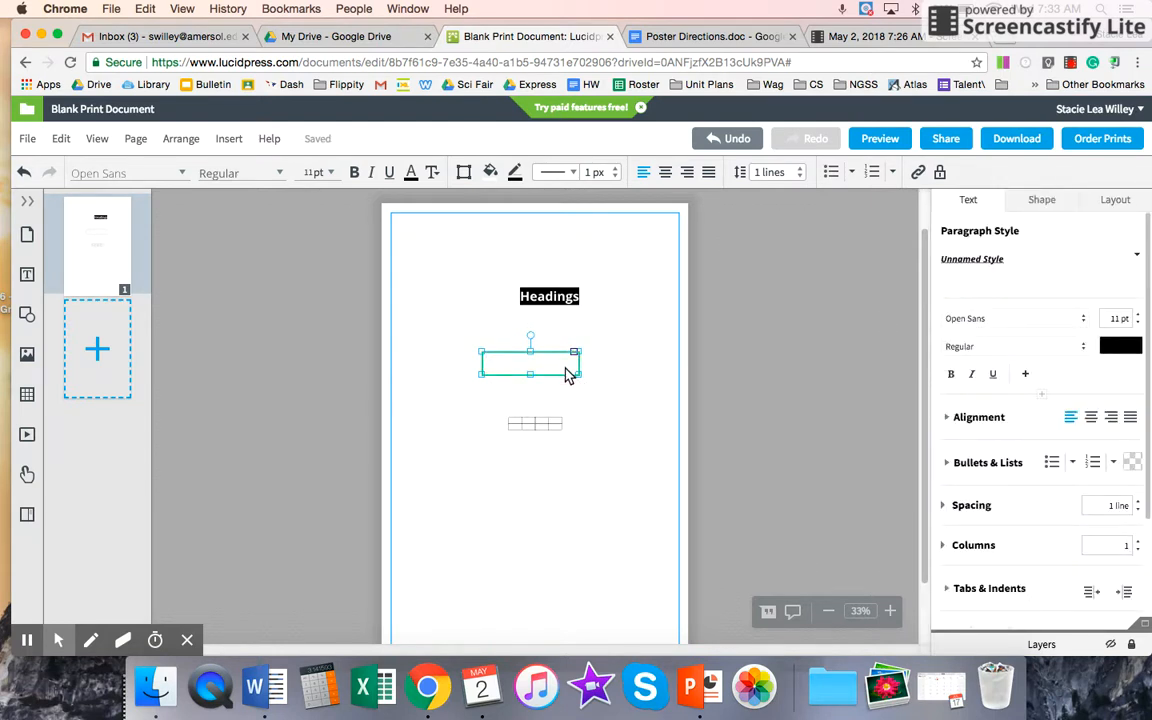
{"action": "left_click", "coordinate": [1037, 204]}
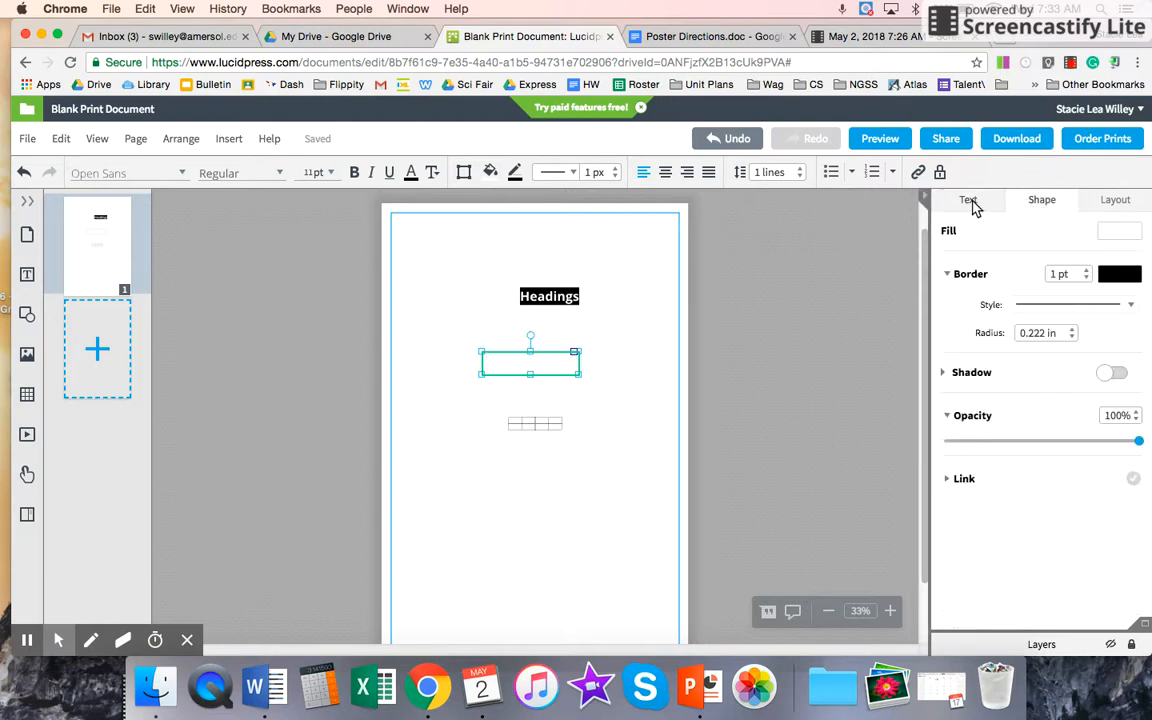
{"action": "left_click", "coordinate": [1116, 232]}
{"action": "left_click", "coordinate": [1005, 417]}
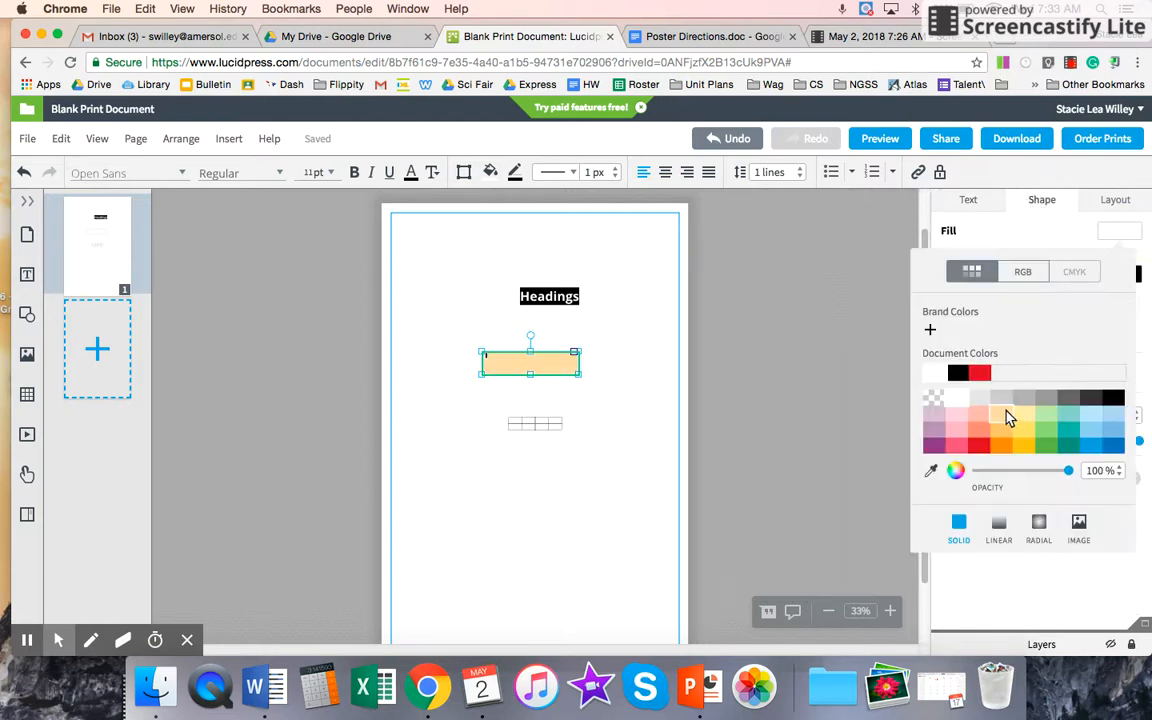
{"action": "left_click", "coordinate": [957, 373]}
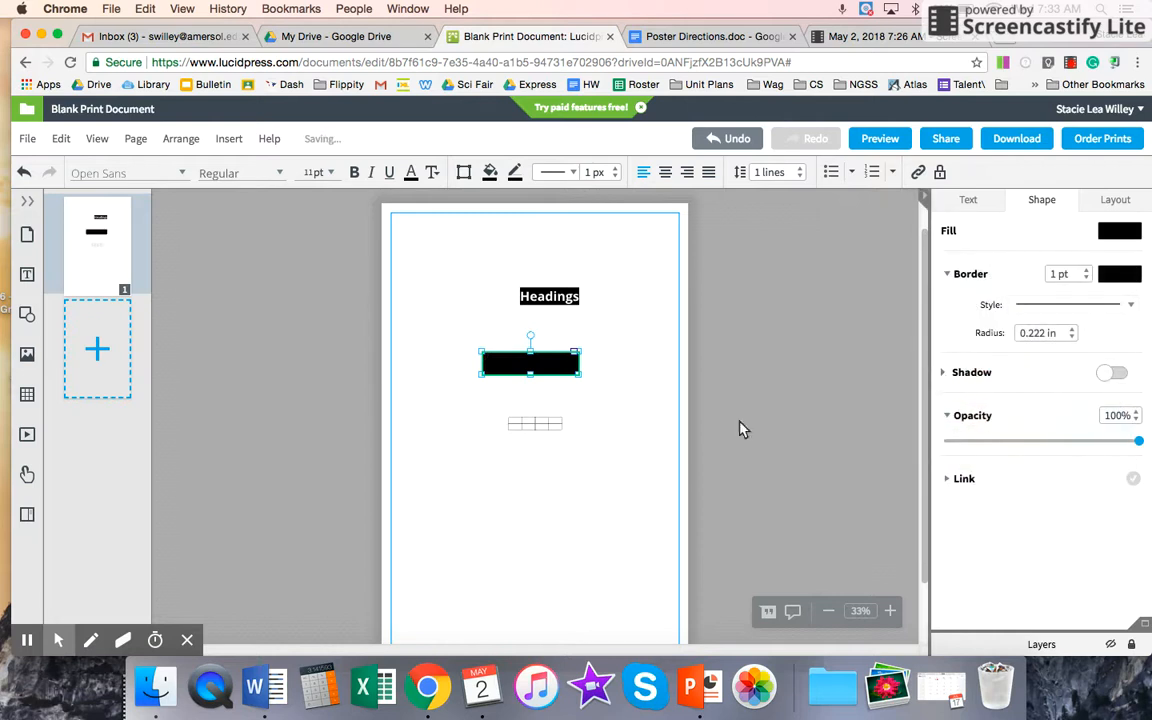
{"action": "left_click", "coordinate": [641, 455]}
Add a second Headings text box up and left of the black bar and set its text colour to white
{"action": "left_click_drag", "start_coordinate": [26, 280], "coordinate": [450, 281]}
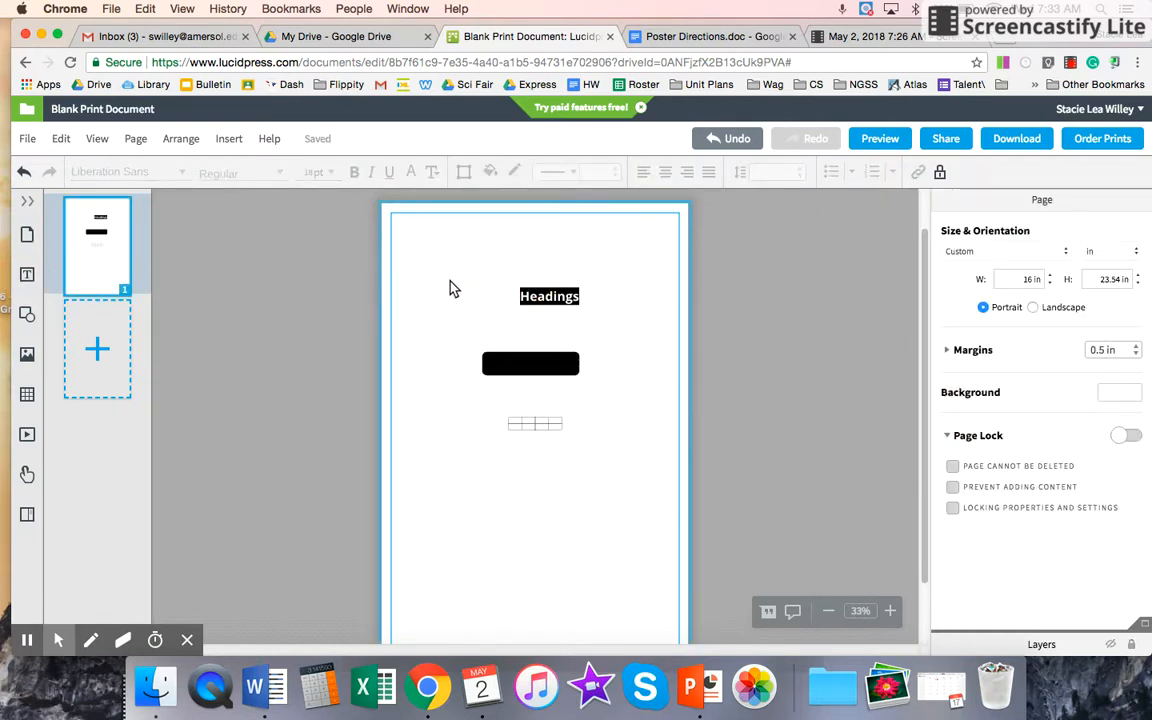
{"action": "left_click", "coordinate": [27, 274]}
{"action": "left_click_drag", "start_coordinate": [72, 287], "coordinate": [465, 288]}
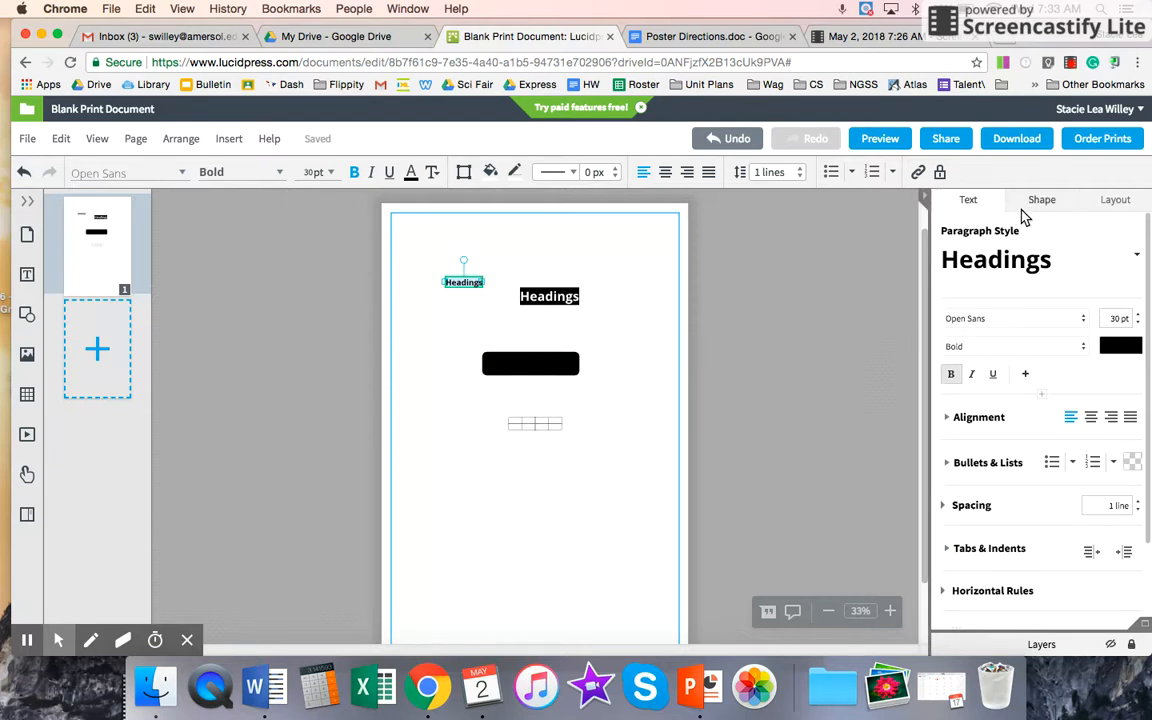
{"action": "left_click", "coordinate": [1112, 347]}
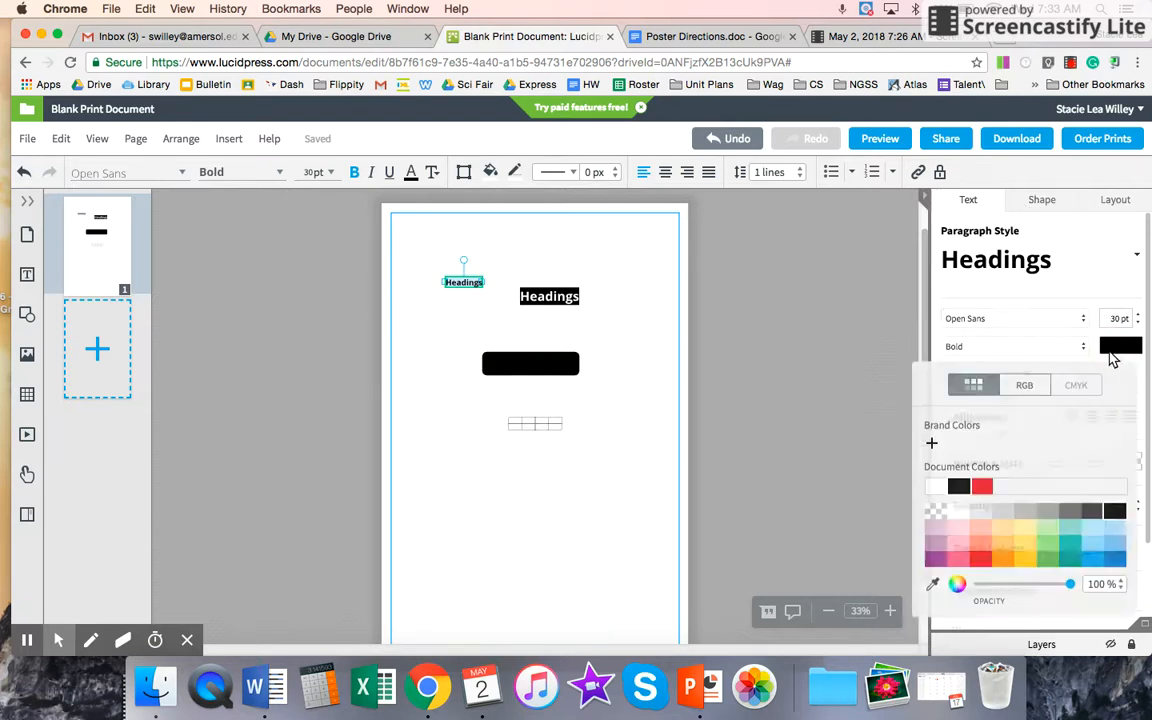
{"action": "left_click", "coordinate": [937, 487]}
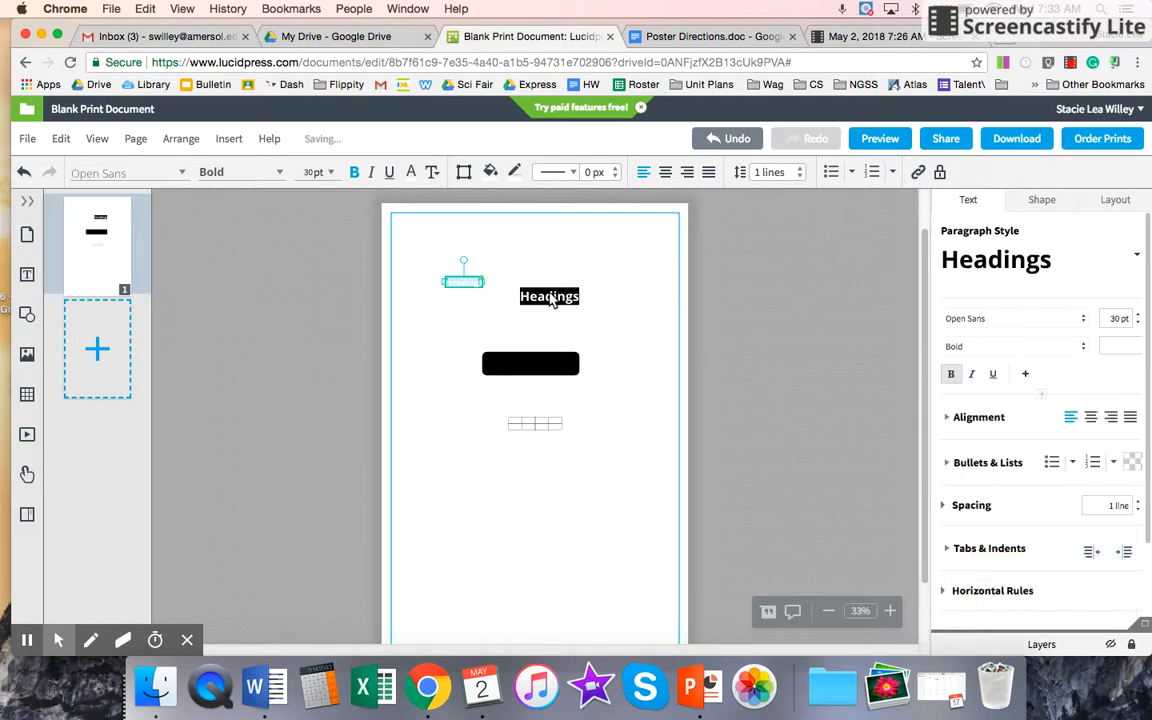
Move the second heading with white text onto the black rounded bar
{"action": "left_click", "coordinate": [480, 265]}
{"action": "left_click", "coordinate": [461, 284]}
{"action": "left_click_drag", "start_coordinate": [460, 284], "coordinate": [526, 366]}
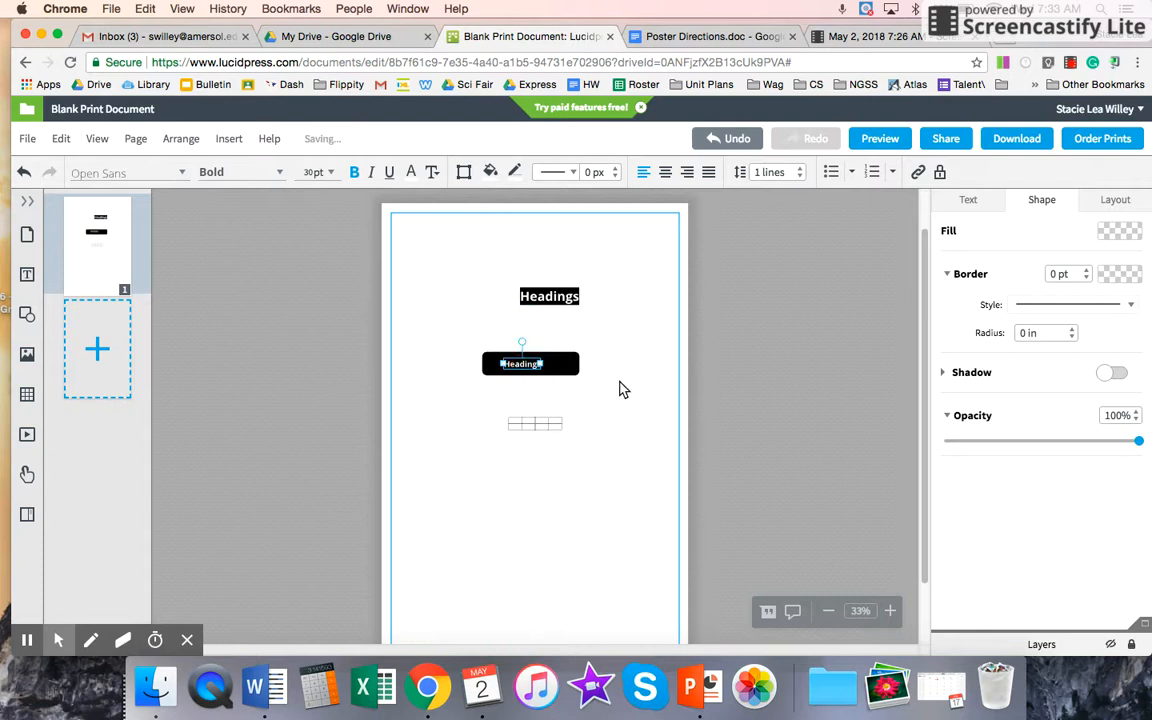
Widen the heading's text box on the black bar so the whole word Headings fits
{"action": "left_click", "coordinate": [614, 389]}
{"action": "left_click", "coordinate": [528, 362]}
{"action": "left_click", "coordinate": [541, 366]}
{"action": "left_click_drag", "start_coordinate": [541, 366], "coordinate": [565, 385]}
{"action": "left_click", "coordinate": [566, 391]}
{"action": "left_click", "coordinate": [516, 368]}
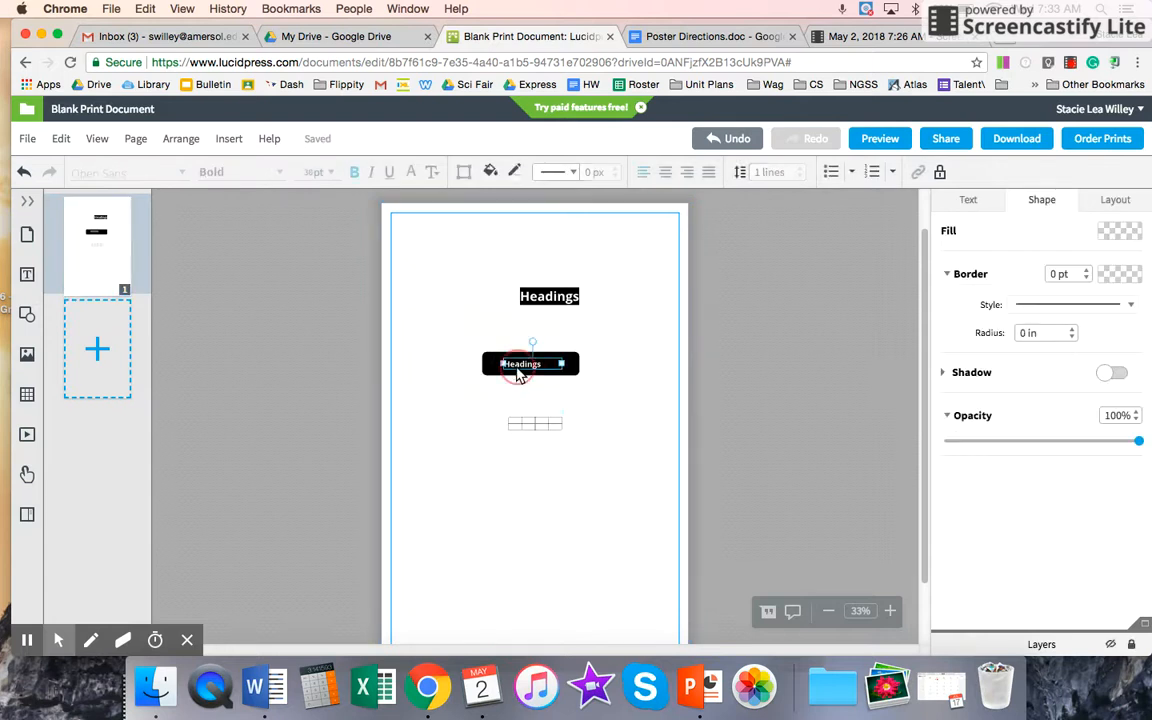
{"action": "left_click", "coordinate": [424, 404]}
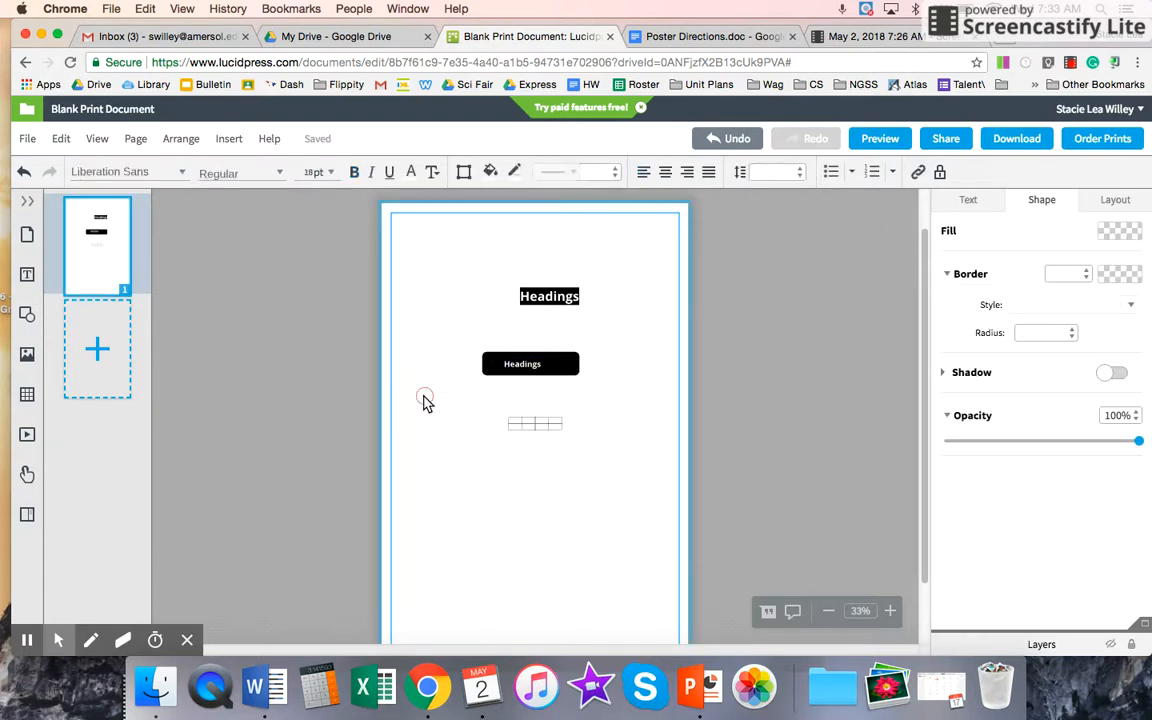
Add a third Headings text box near the upper left of the page and place a square shape over it
{"action": "left_click", "coordinate": [27, 273]}
{"action": "left_click_drag", "start_coordinate": [80, 298], "coordinate": [476, 262]}
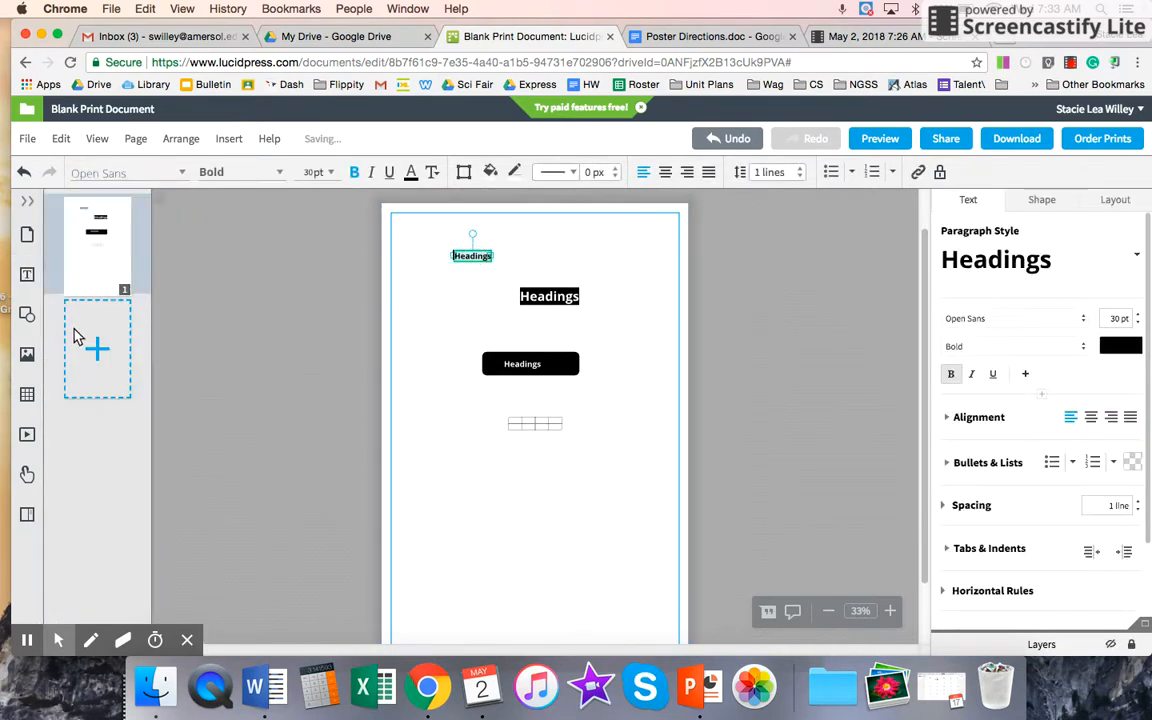
{"action": "left_click", "coordinate": [25, 316]}
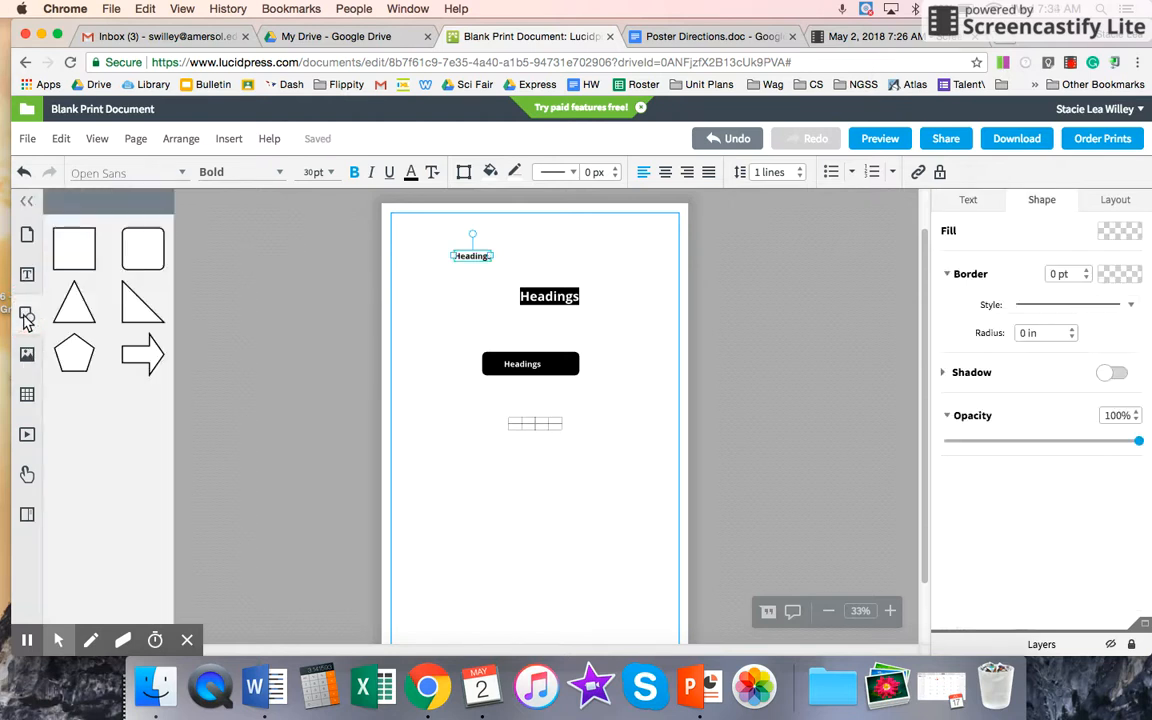
{"action": "left_click_drag", "start_coordinate": [128, 265], "coordinate": [472, 268]}
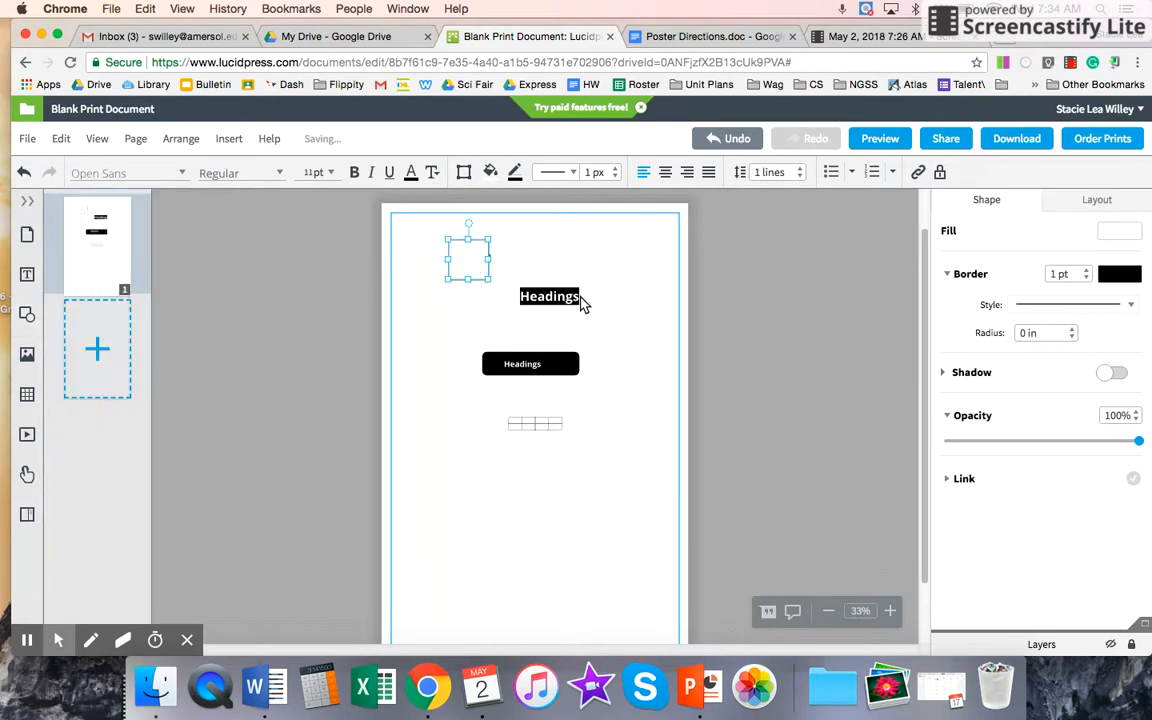
Send the square behind the new heading and reshape it into a wider, flatter rectangle framing the text
{"action": "left_click", "coordinate": [1095, 200]}
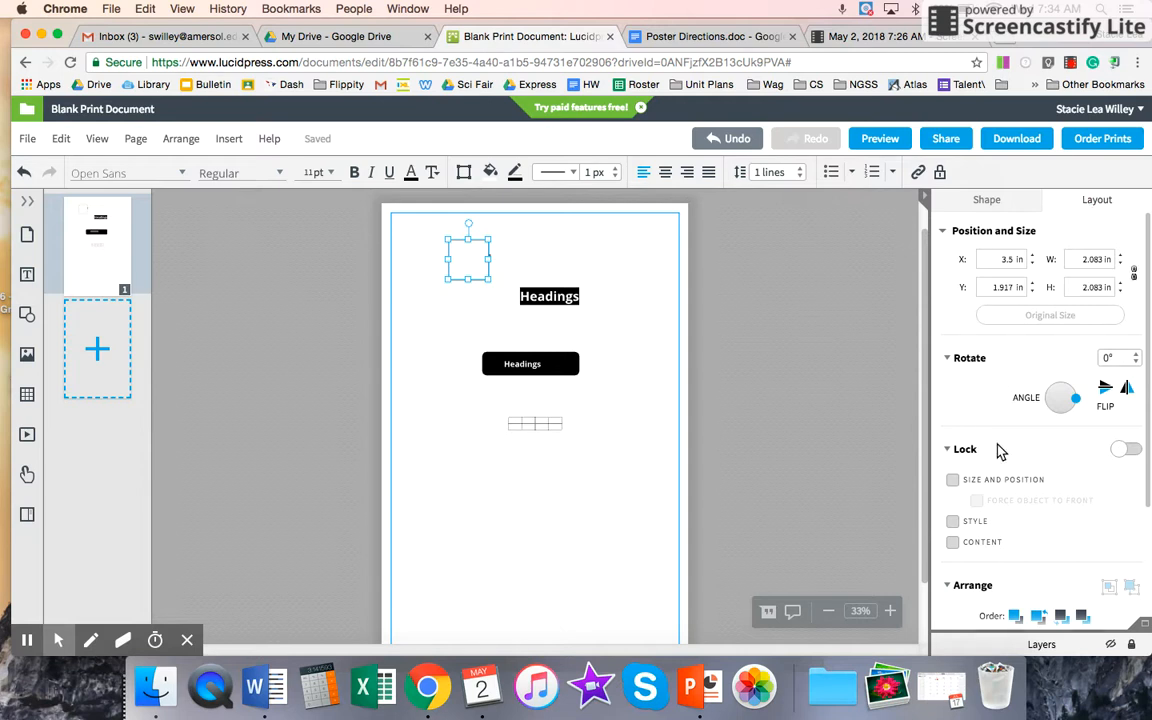
{"action": "scroll", "coordinate": [1000, 450], "scroll_direction": "down", "scroll_amount": 2}
{"action": "left_click", "coordinate": [1000, 480]}
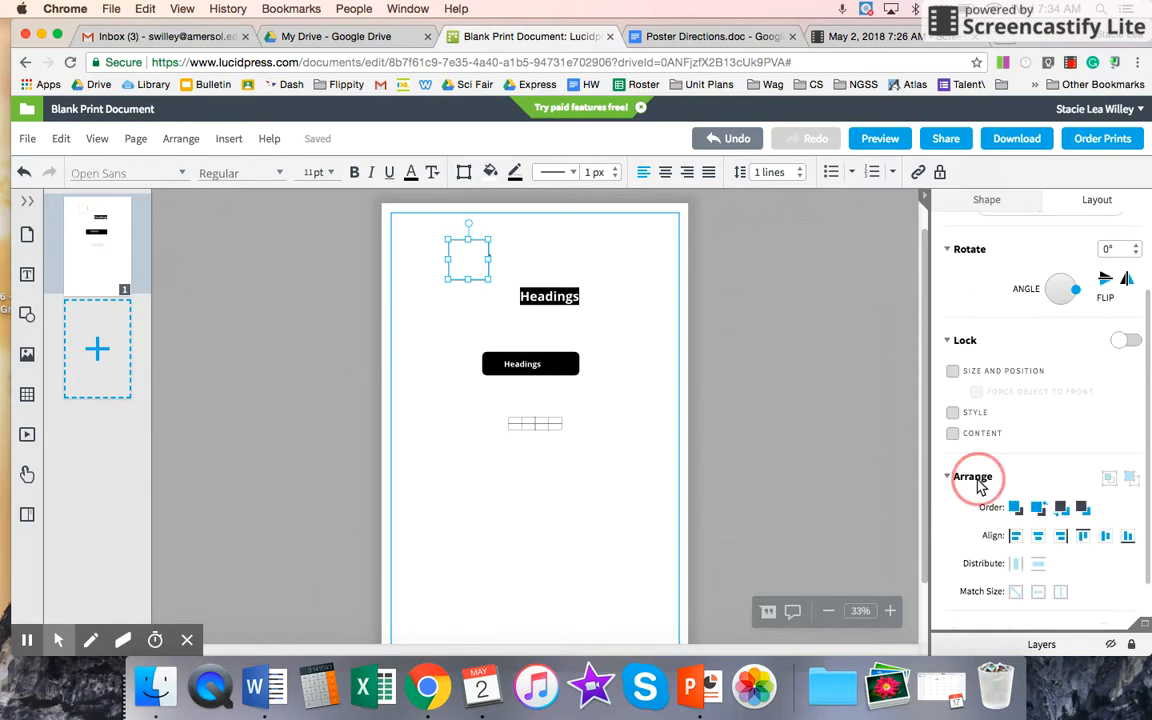
{"action": "left_click", "coordinate": [972, 526]}
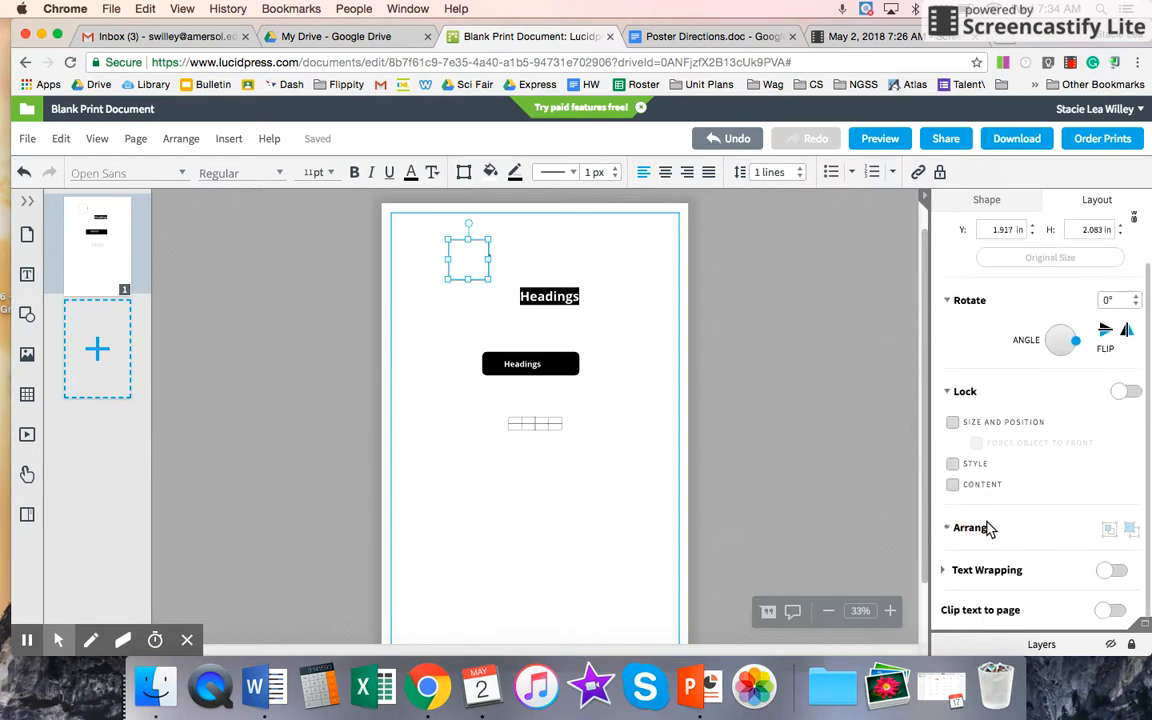
{"action": "scroll", "coordinate": [990, 530], "scroll_direction": "down", "scroll_amount": 1}
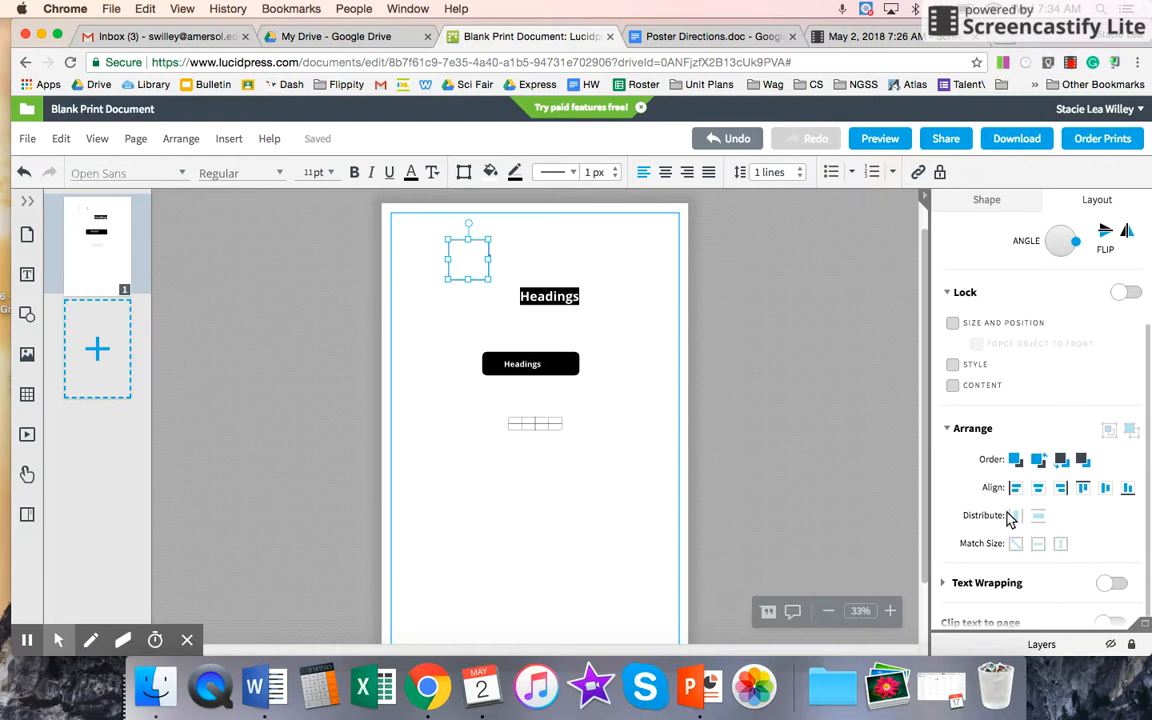
{"action": "left_click", "coordinate": [1031, 459]}
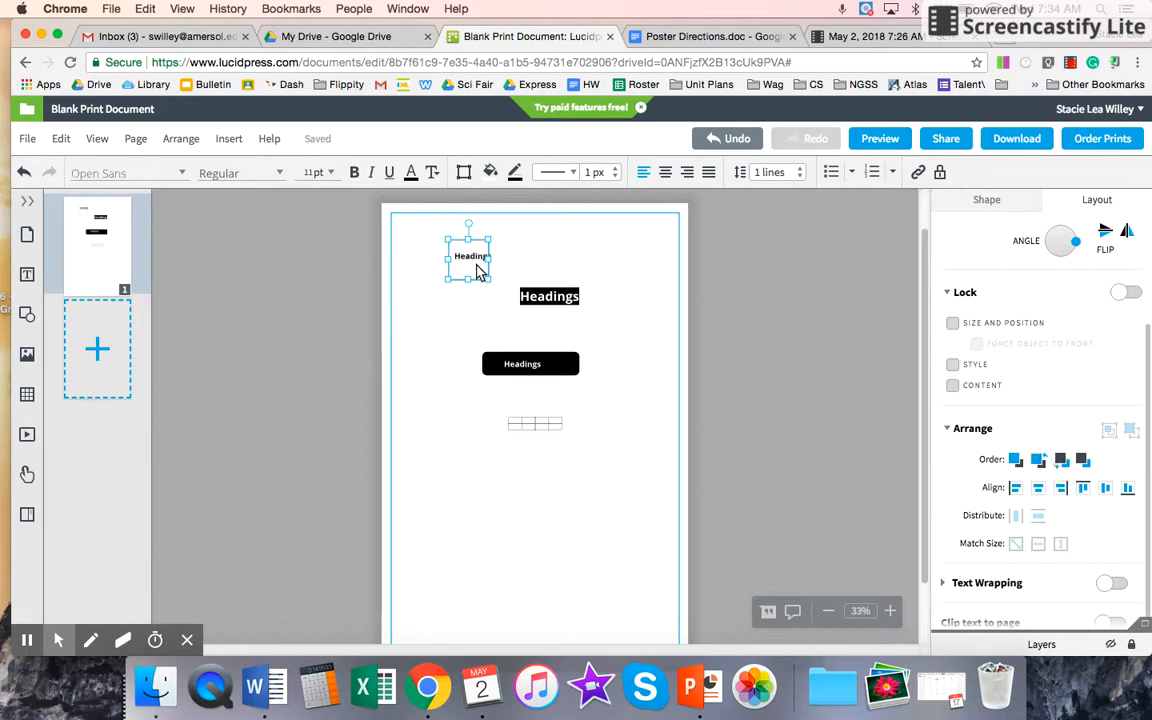
{"action": "left_click_drag", "start_coordinate": [488, 280], "coordinate": [506, 270]}
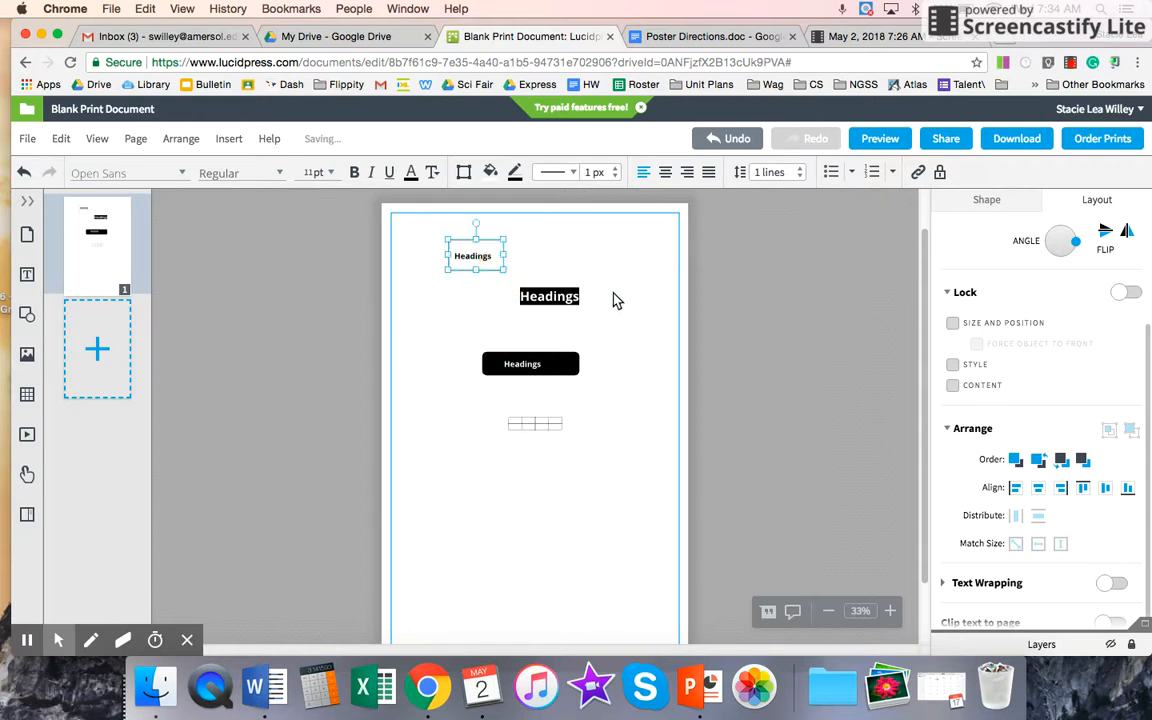
Try to fill the rectangle behind the top heading with a solid light red
{"action": "left_click", "coordinate": [995, 200]}
{"action": "left_click", "coordinate": [1118, 233]}
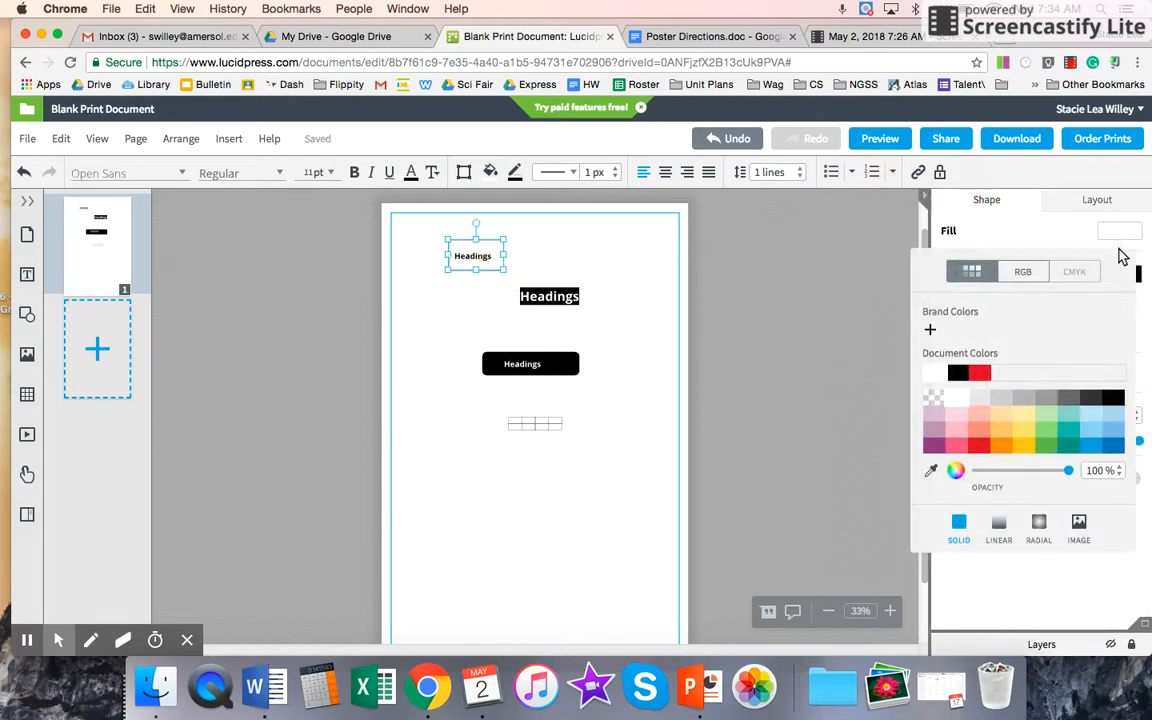
{"action": "left_click", "coordinate": [957, 373]}
{"action": "left_click", "coordinate": [965, 376]}
{"action": "left_click", "coordinate": [979, 426]}
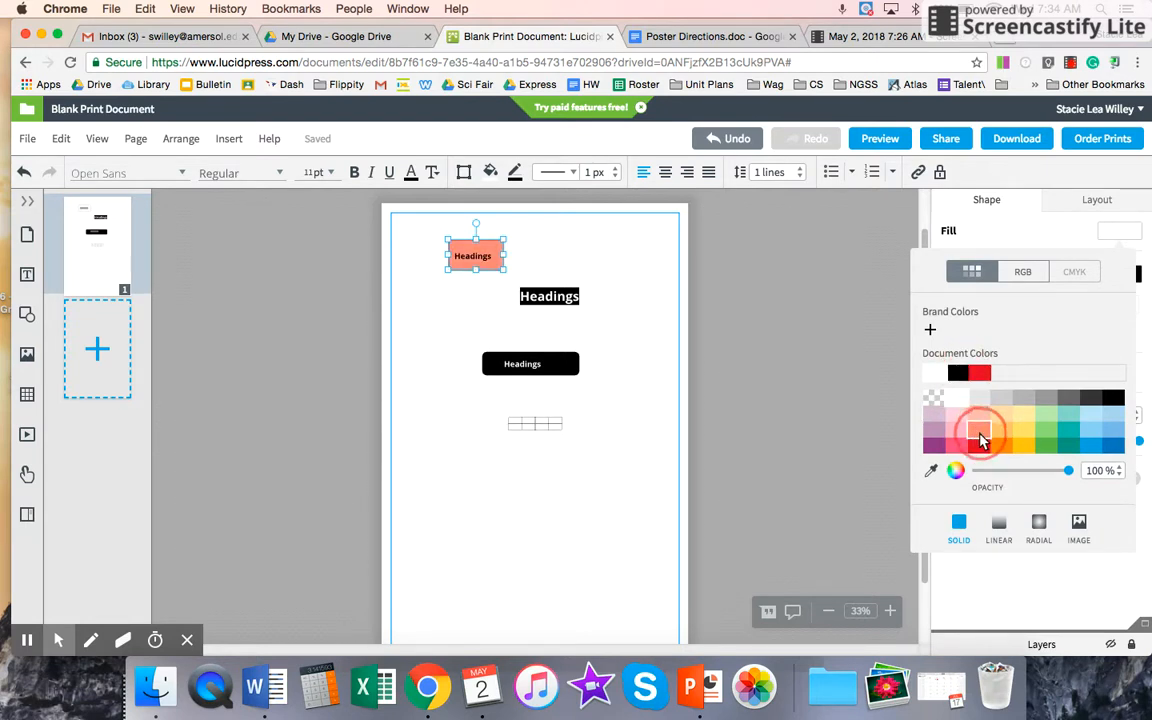
{"action": "left_click", "coordinate": [411, 383]}
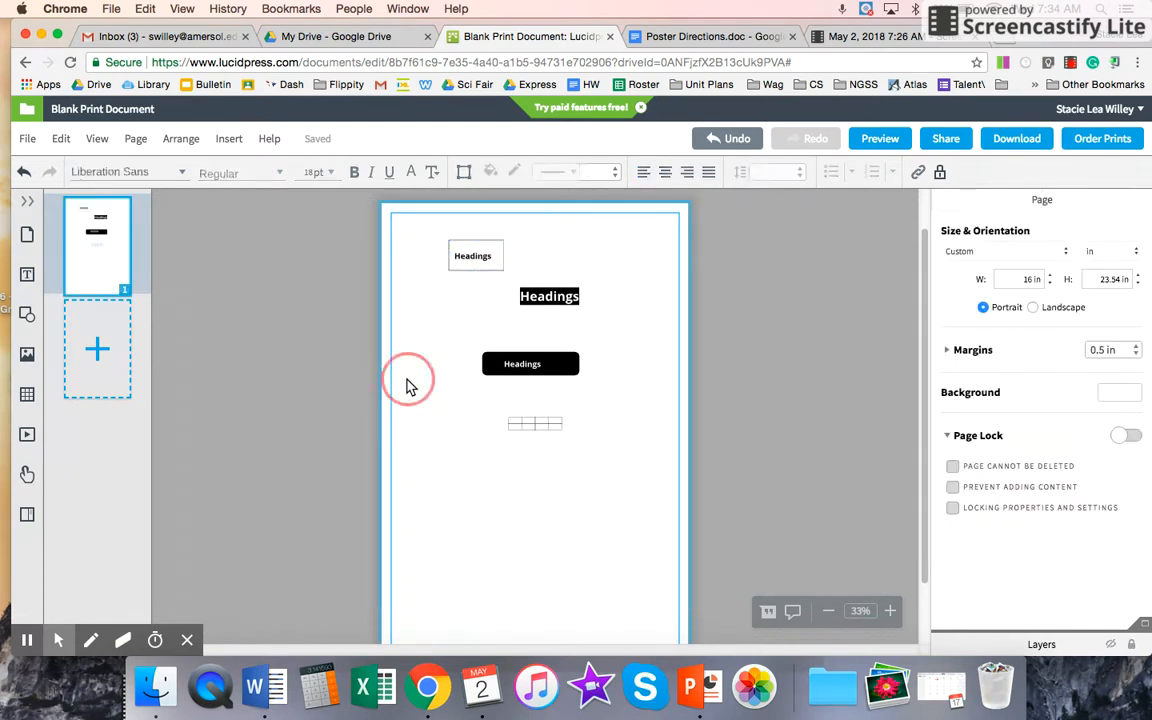
Increase the font size of the heading on the black bar to 38 pt
{"action": "left_click", "coordinate": [545, 373]}
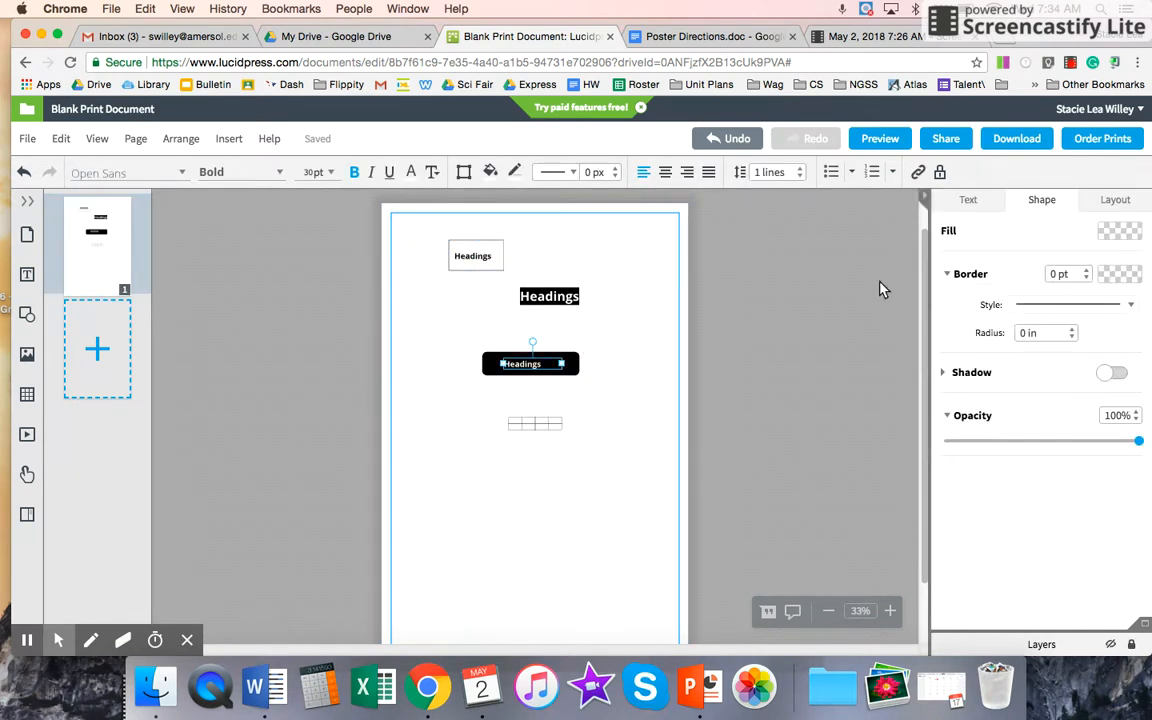
{"action": "left_click", "coordinate": [988, 204]}
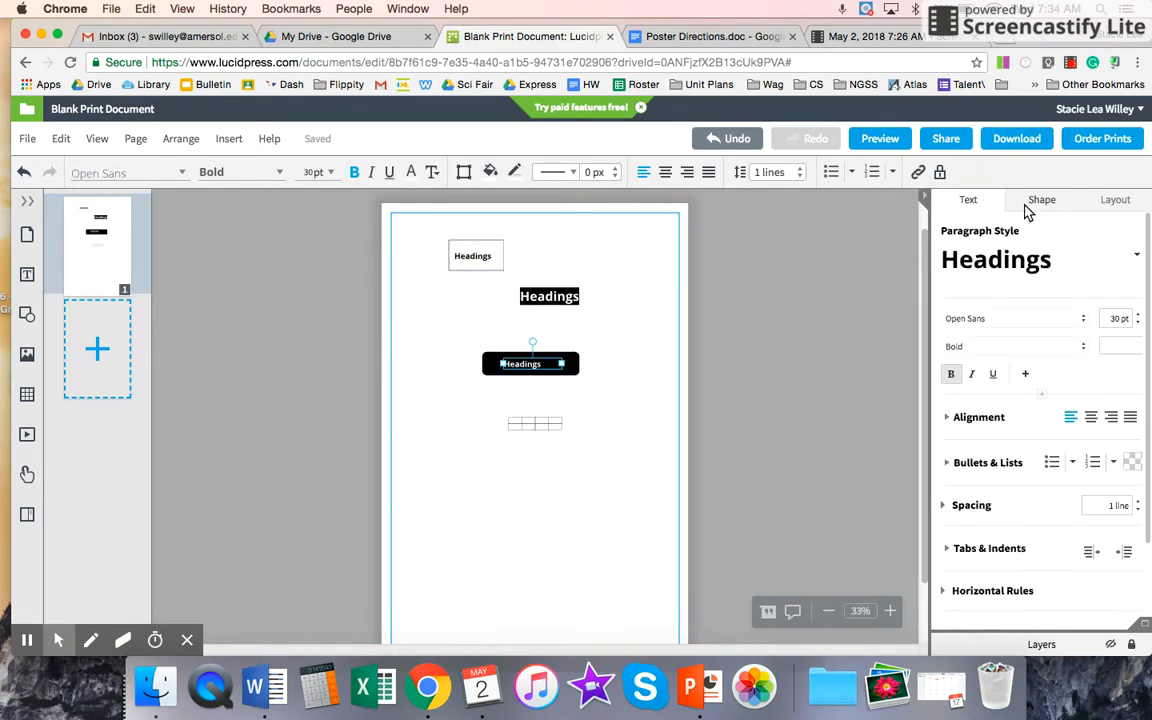
{"action": "left_click", "coordinate": [1139, 315]}
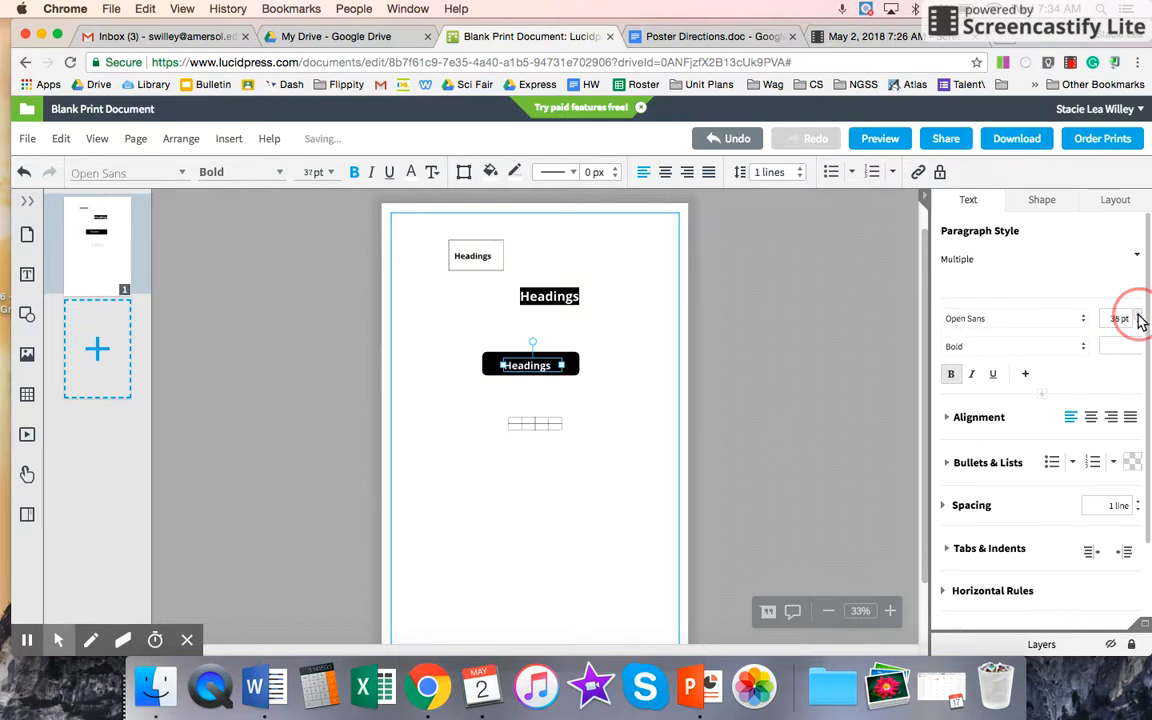
{"action": "left_click", "coordinate": [527, 380]}
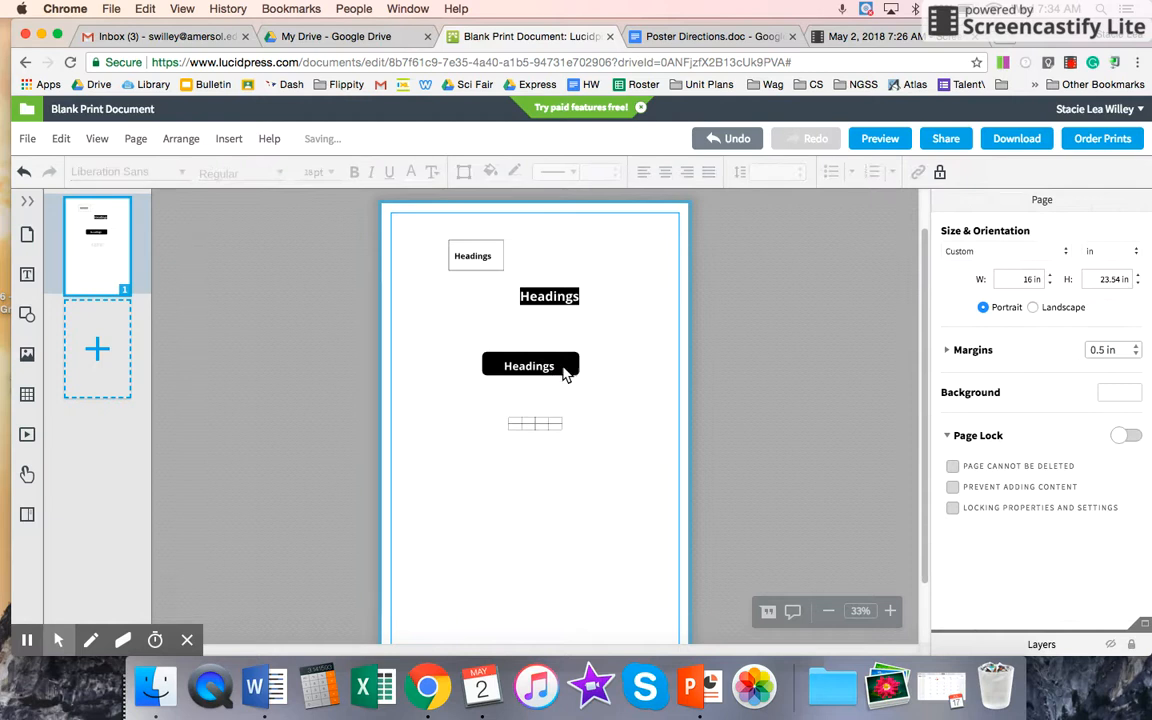
Narrow the black rounded bar and shift its heading left so the bar fits closely around the text
{"action": "left_click", "coordinate": [566, 373]}
{"action": "left_click_drag", "start_coordinate": [576, 375], "coordinate": [522, 368]}
{"action": "left_click", "coordinate": [617, 370]}
{"action": "left_click", "coordinate": [602, 368]}
Set the opacity of the heading with the square-cornered black background to 96%
{"action": "left_click", "coordinate": [567, 306]}
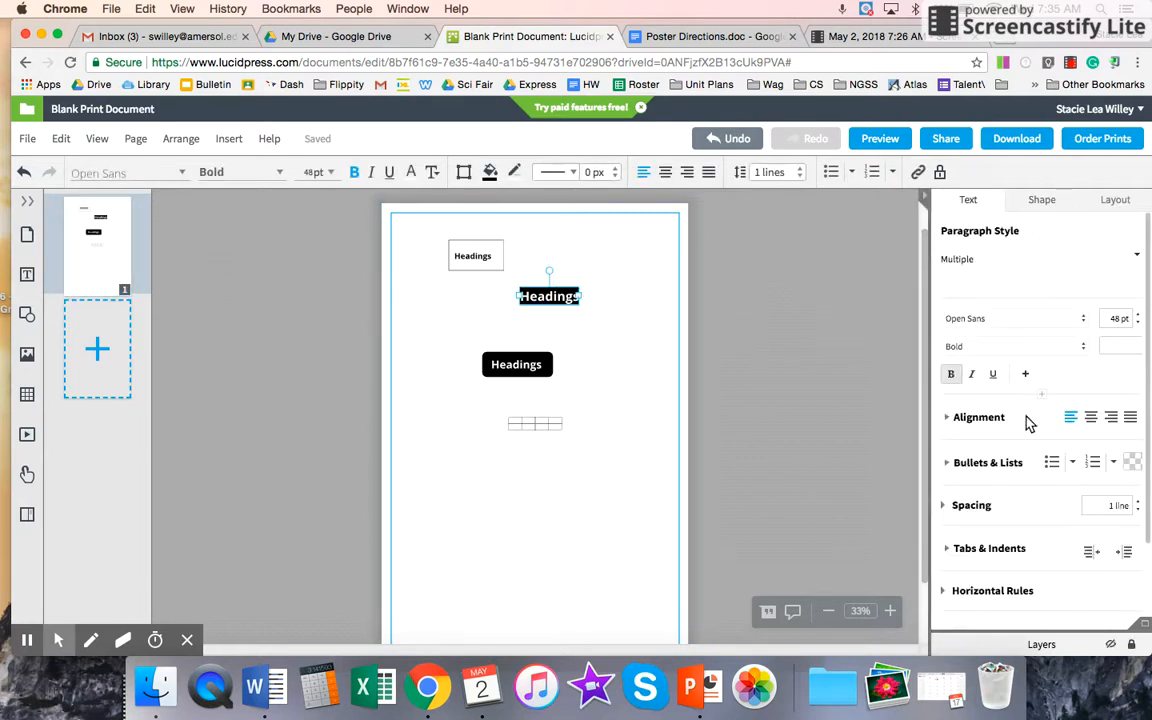
{"action": "scroll", "coordinate": [1026, 419], "scroll_direction": "down", "scroll_amount": 3}
{"action": "scroll", "coordinate": [1026, 411], "scroll_direction": "up", "scroll_amount": 3}
{"action": "left_click", "coordinate": [1035, 210]}
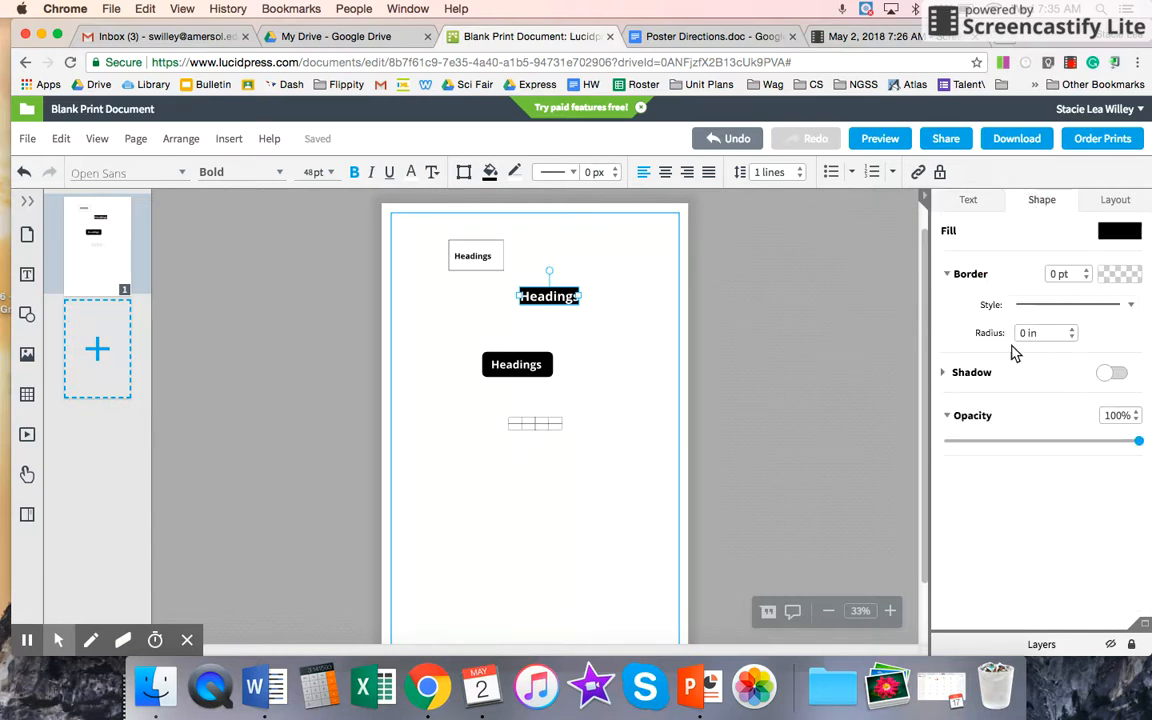
{"action": "left_click", "coordinate": [960, 417]}
{"action": "left_click", "coordinate": [958, 417]}
{"action": "mouse_move", "coordinate": [1138, 446]}
{"action": "left_mouse_down"}
{"action": "mouse_move", "coordinate": [1060, 453]}
{"action": "mouse_move", "coordinate": [1026, 442]}
{"action": "mouse_move", "coordinate": [1133, 438]}
{"action": "left_mouse_up"}
{"action": "left_click", "coordinate": [1116, 272]}
{"action": "left_click", "coordinate": [998, 239]}
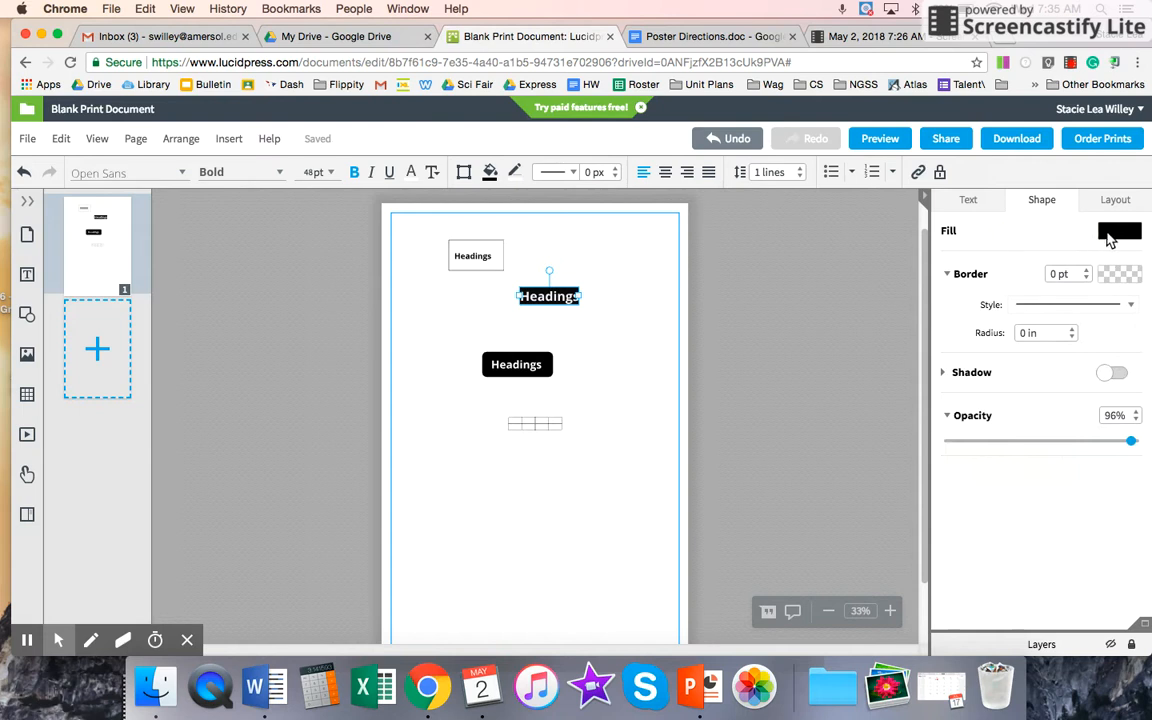
Change that heading's background fill from solid to a linear gradient
{"action": "left_click", "coordinate": [1111, 232]}
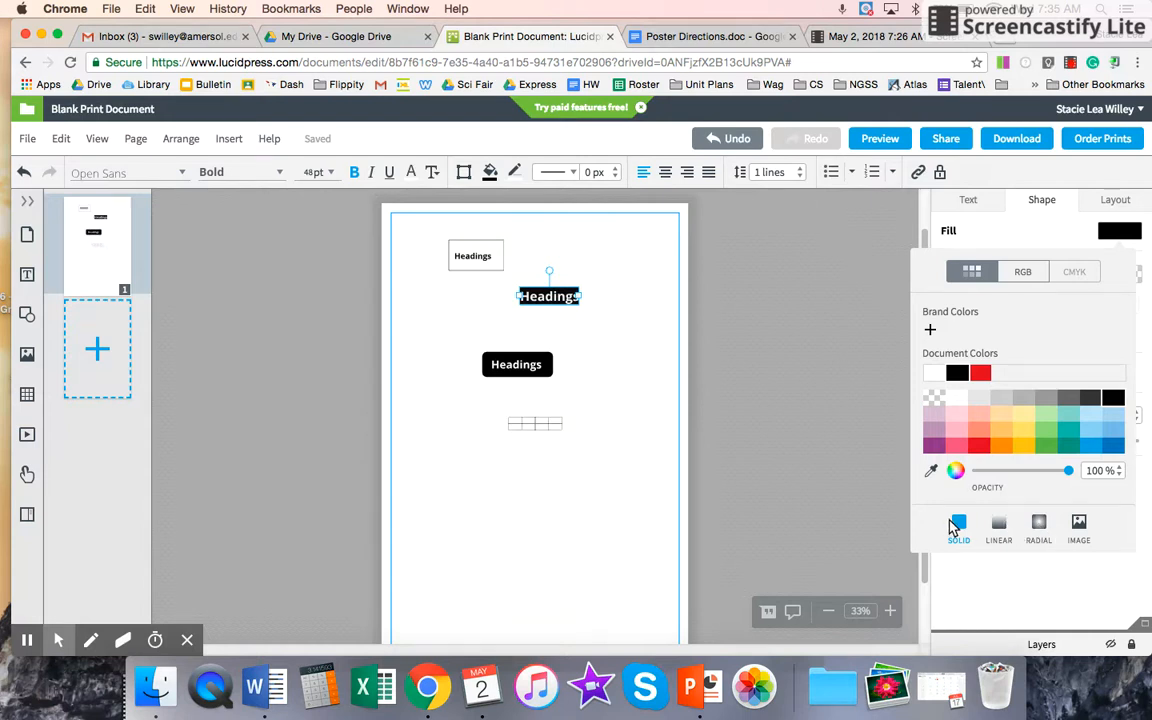
{"action": "left_click", "coordinate": [998, 525]}
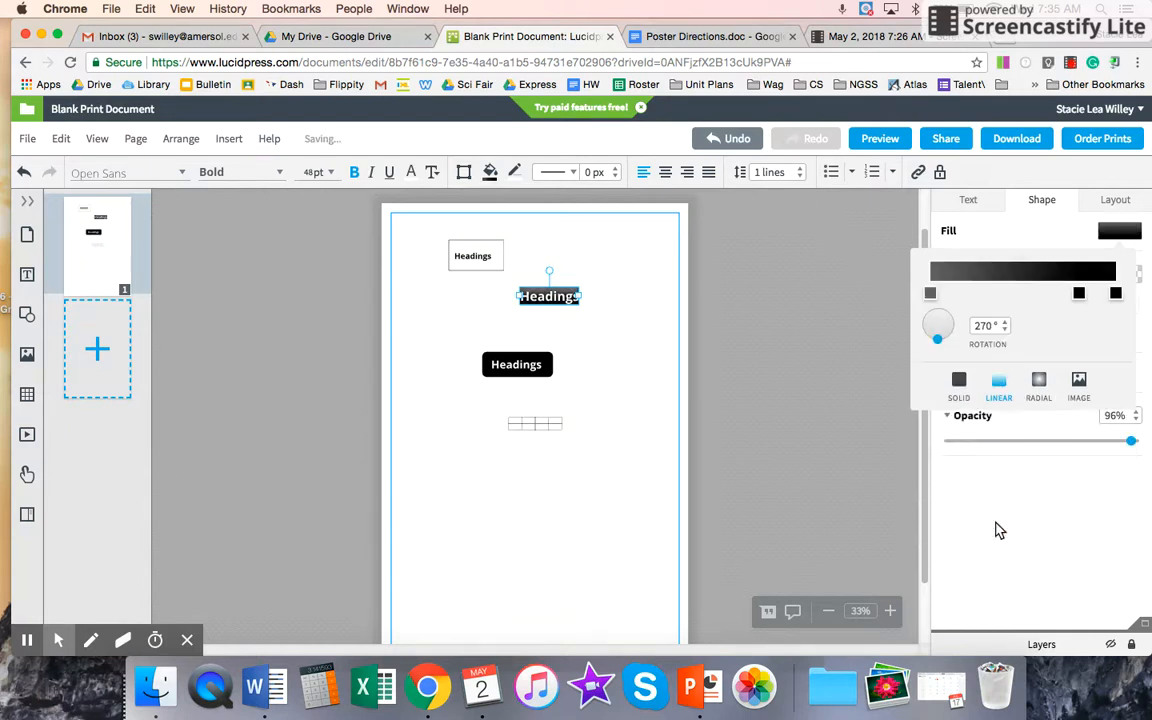
{"action": "left_click", "coordinate": [1029, 275]}
{"action": "left_click", "coordinate": [625, 355]}
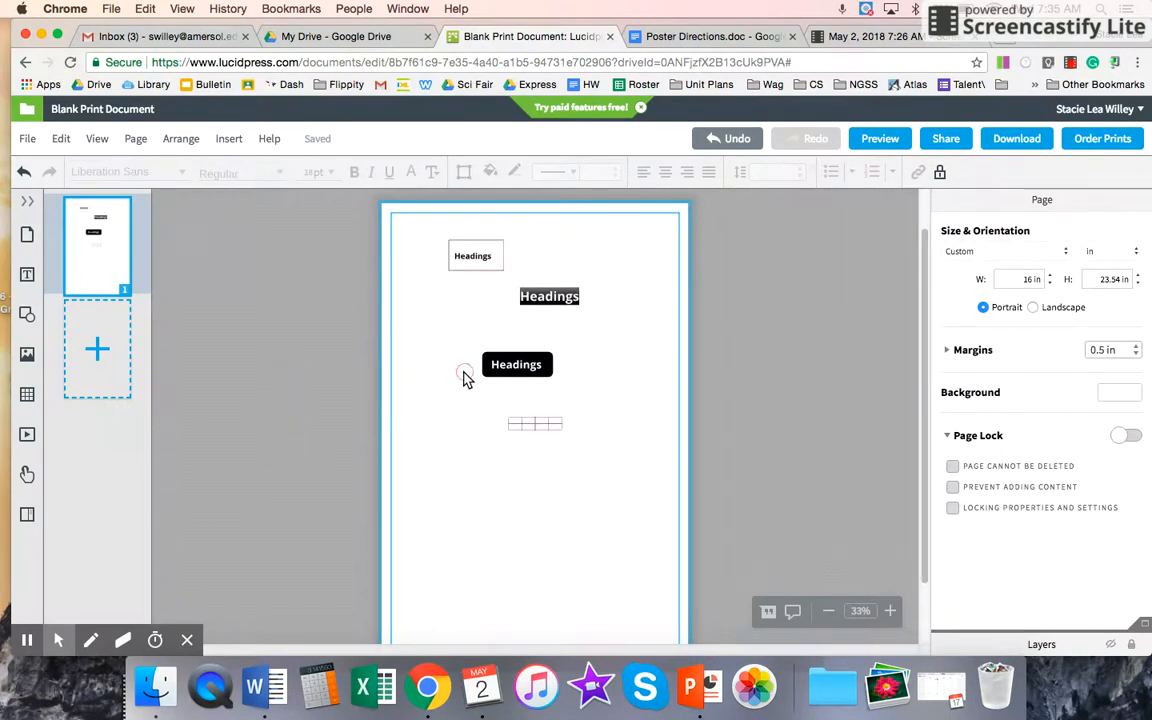
Add a right-pointing arrow shape below the rounded black bar and stretch it leftward into a long, thin arrow
{"action": "left_click", "coordinate": [28, 232]}
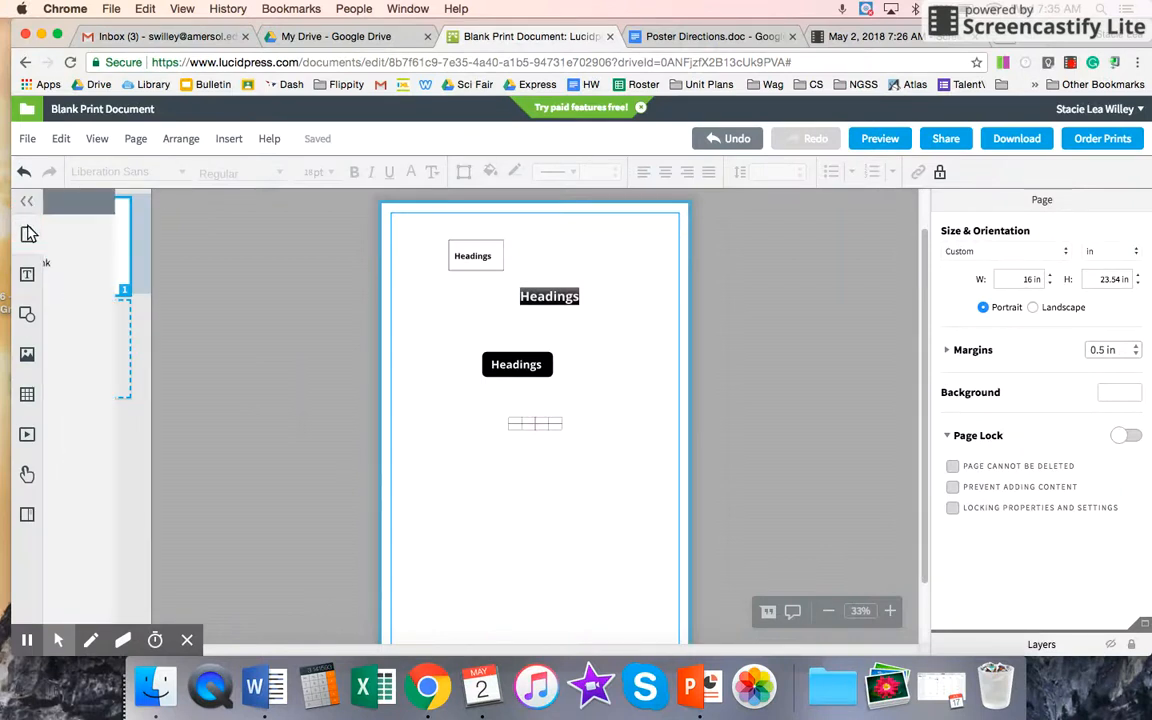
{"action": "left_click", "coordinate": [24, 308]}
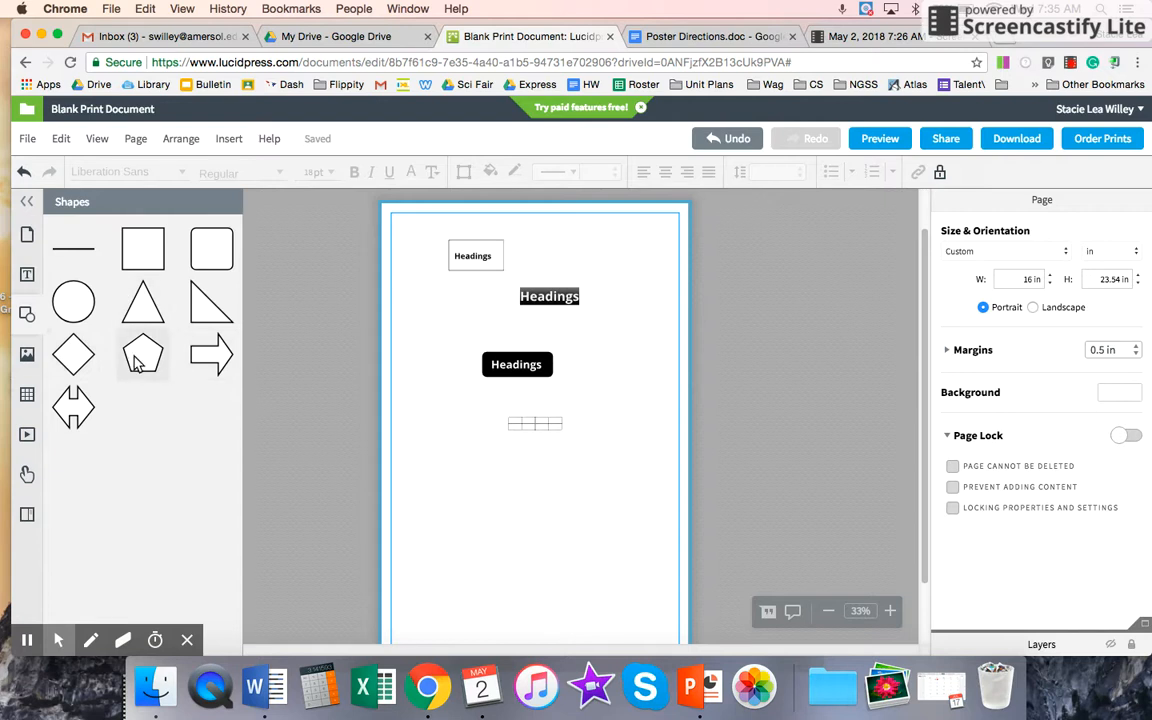
{"action": "left_click", "coordinate": [220, 350]}
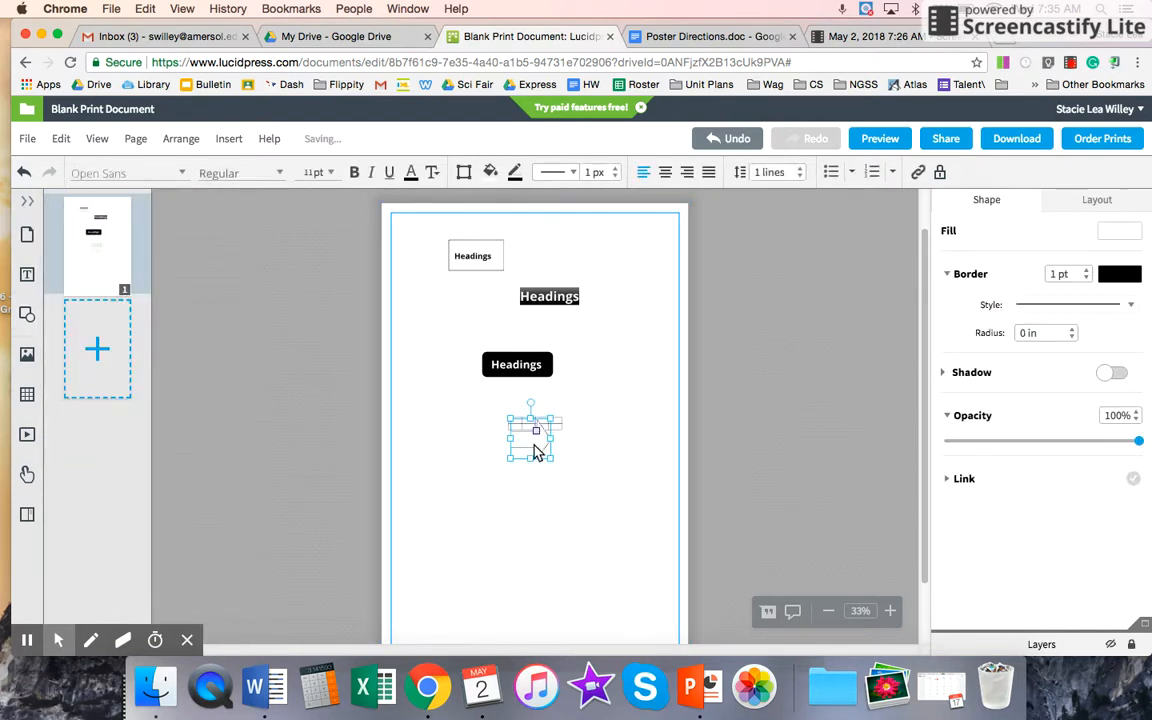
{"action": "left_click_drag", "start_coordinate": [510, 460], "coordinate": [410, 440]}
{"action": "left_click", "coordinate": [558, 453]}
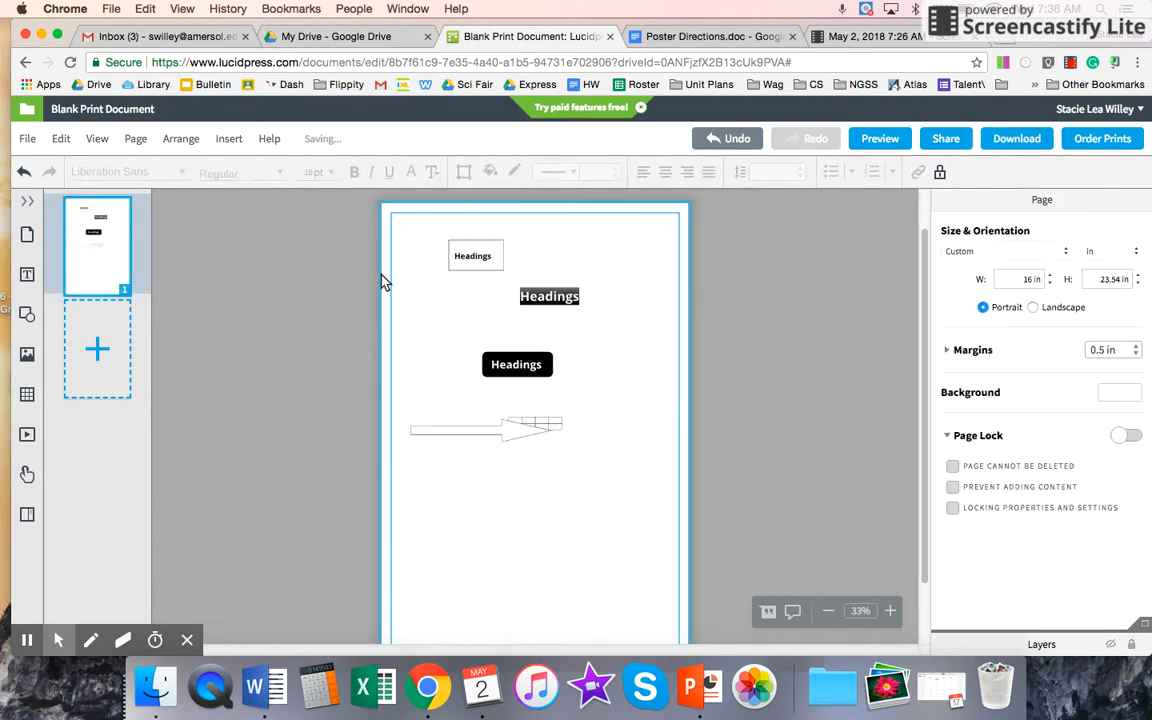
Switch to Poster Directions.doc, review its design requirements and poster content checklist, and narrow the browser window to expose the desktop
{"action": "left_click", "coordinate": [701, 38]}
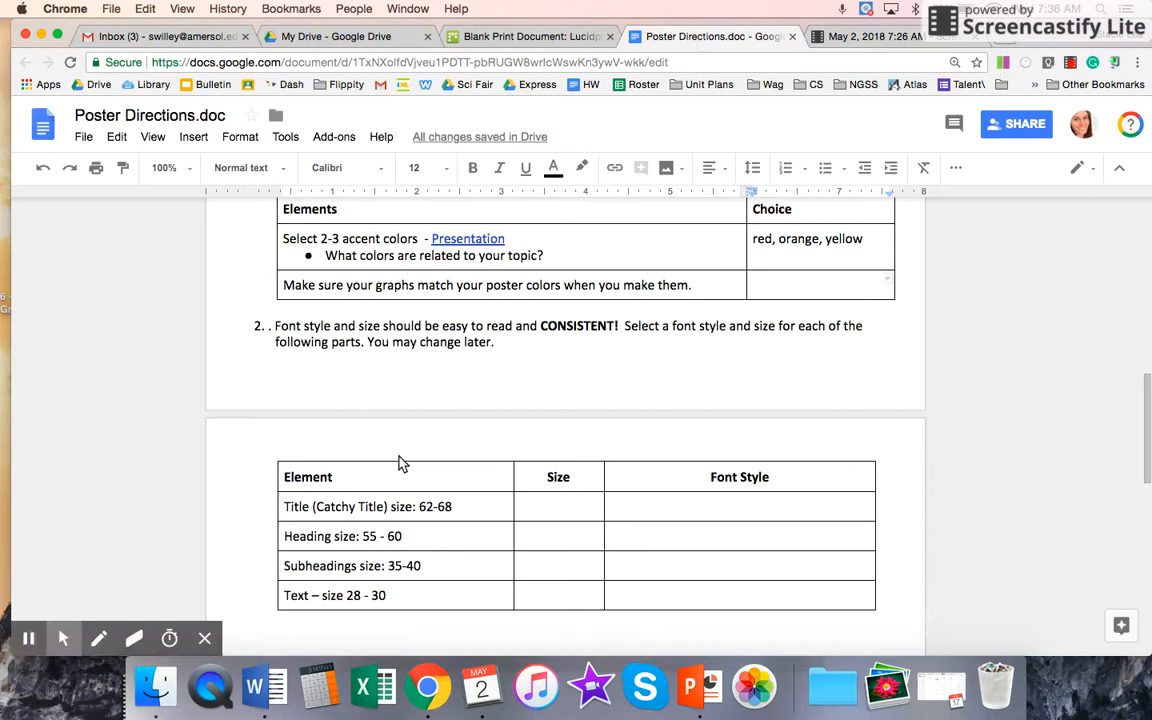
{"action": "left_click", "coordinate": [625, 378]}
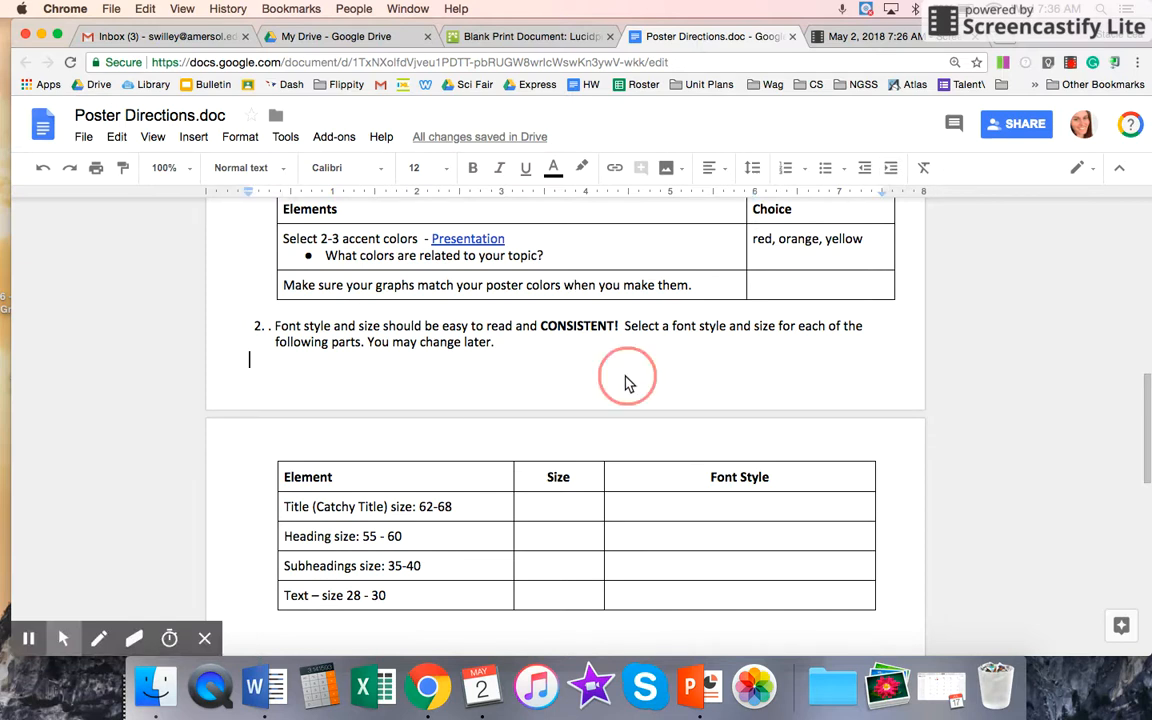
{"action": "scroll", "coordinate": [625, 383], "scroll_direction": "up", "scroll_amount": 10}
{"action": "scroll", "coordinate": [625, 385], "scroll_direction": "down", "scroll_amount": 1}
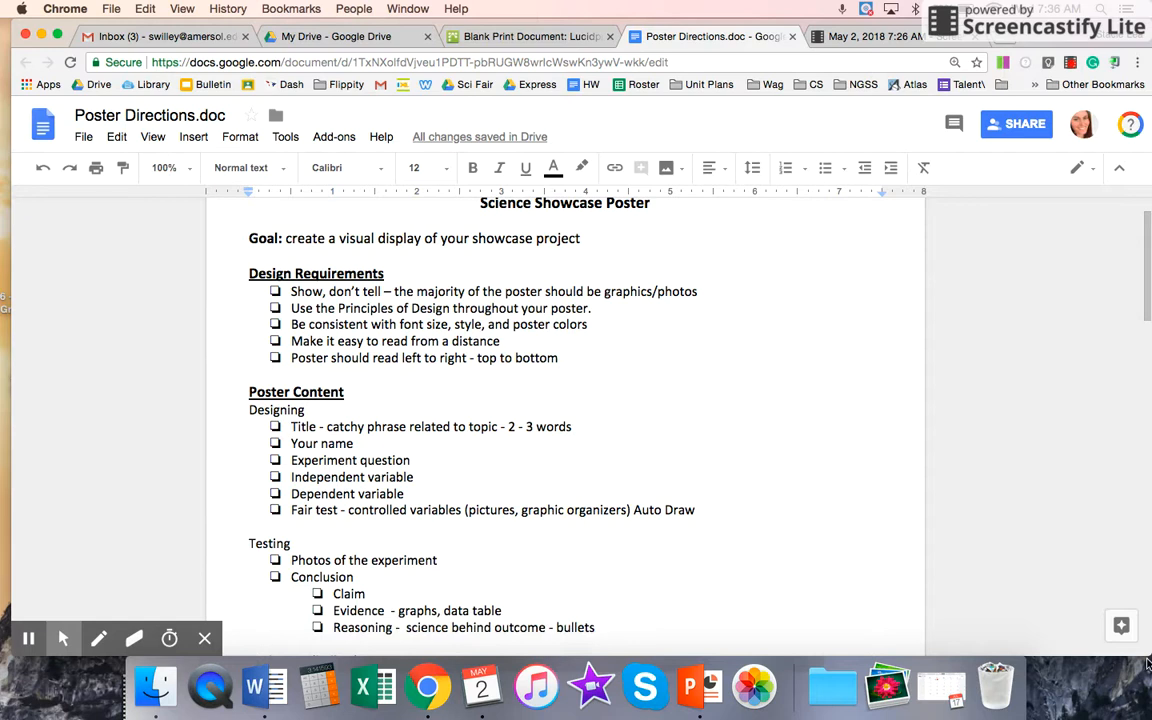
{"action": "left_click_drag", "start_coordinate": [1144, 657], "coordinate": [930, 658]}
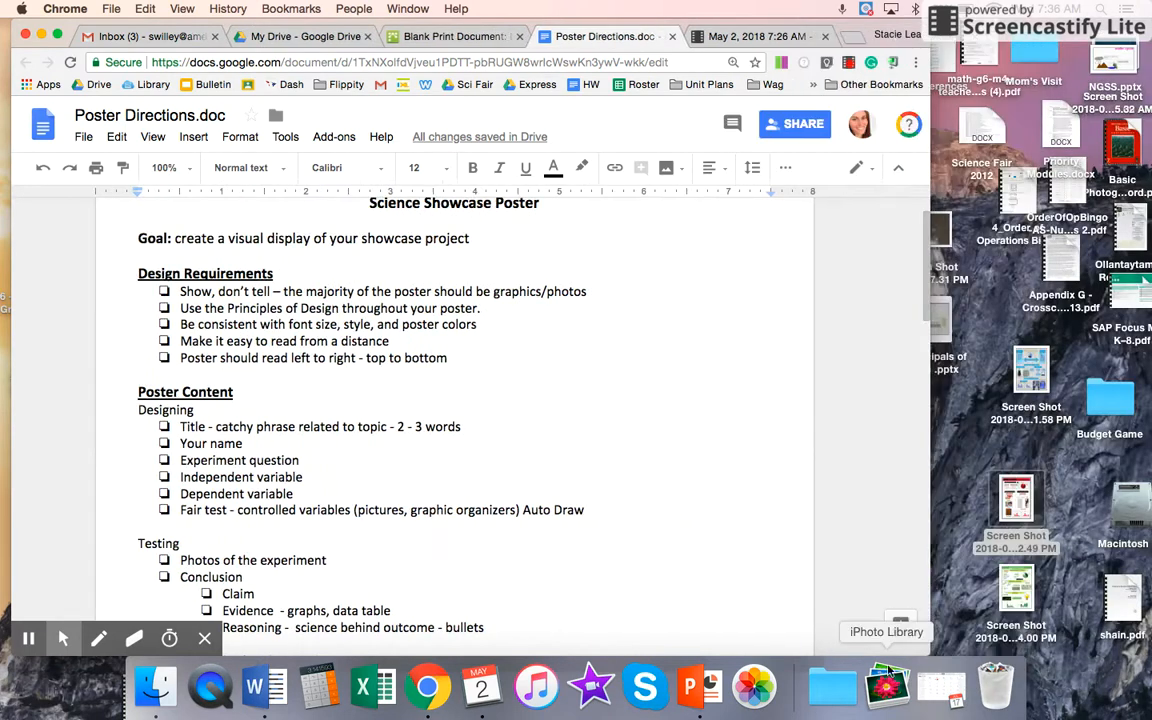
Open Google Classroom in a new browser tab and enter one of the listed classes
{"action": "left_click", "coordinate": [853, 36]}
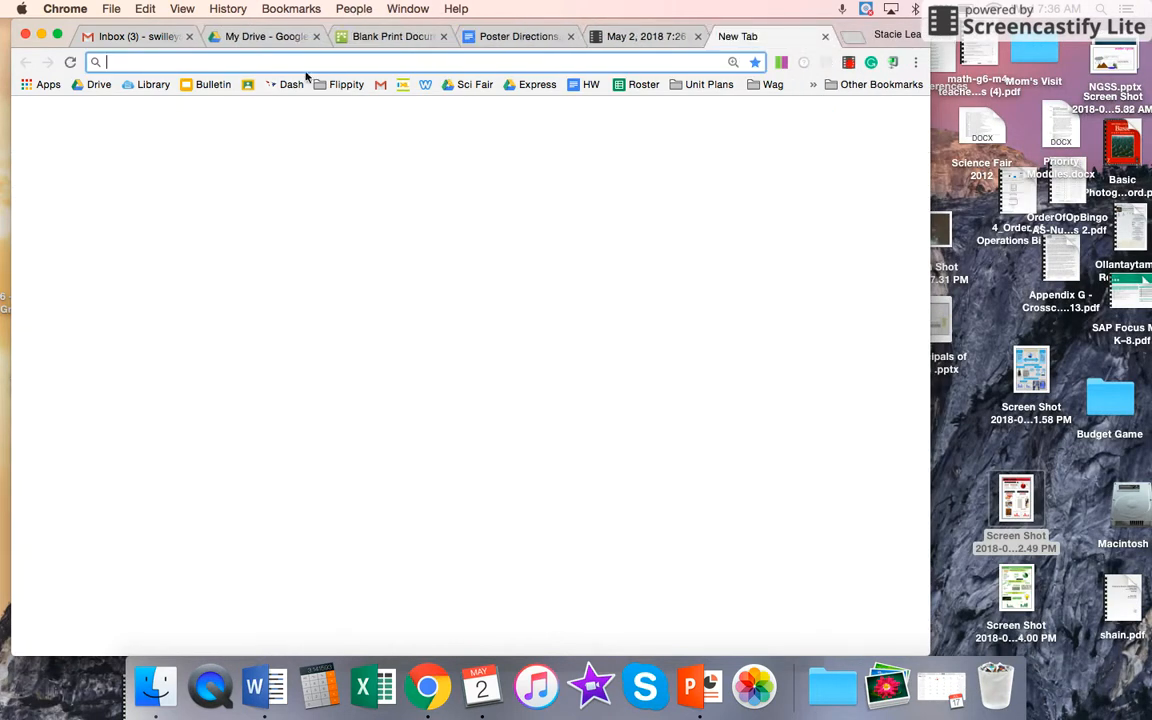
{"action": "left_click", "coordinate": [207, 84]}
{"action": "left_click", "coordinate": [246, 85]}
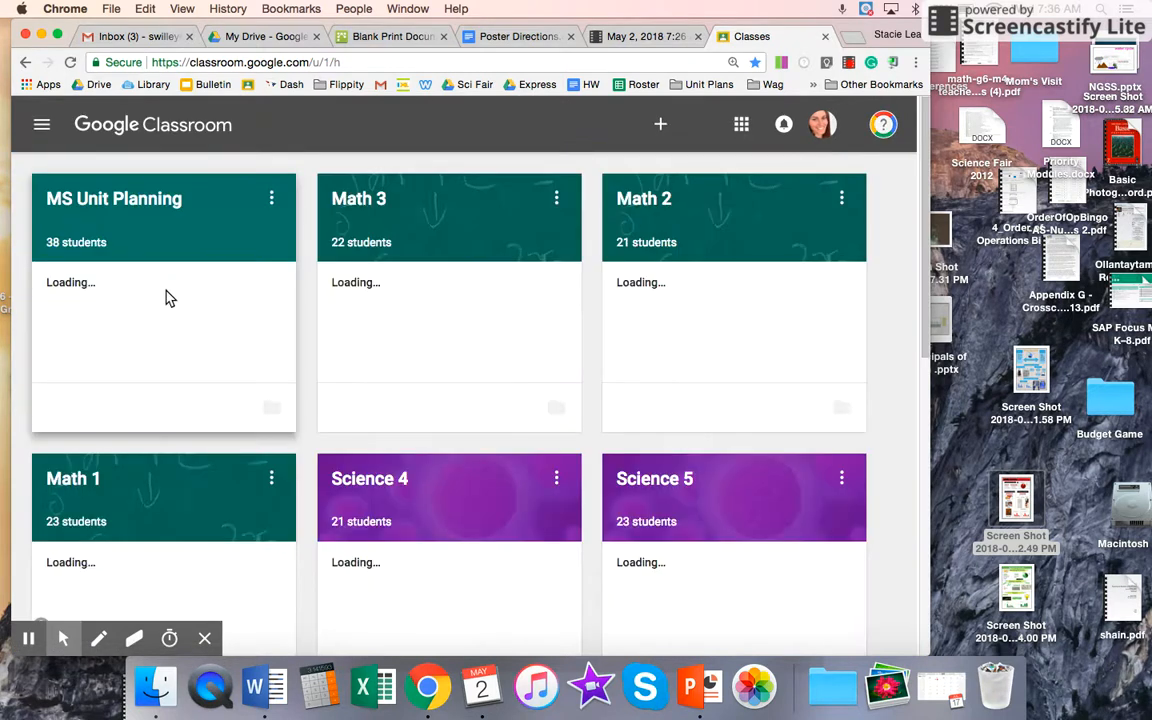
{"action": "left_click", "coordinate": [378, 367]}
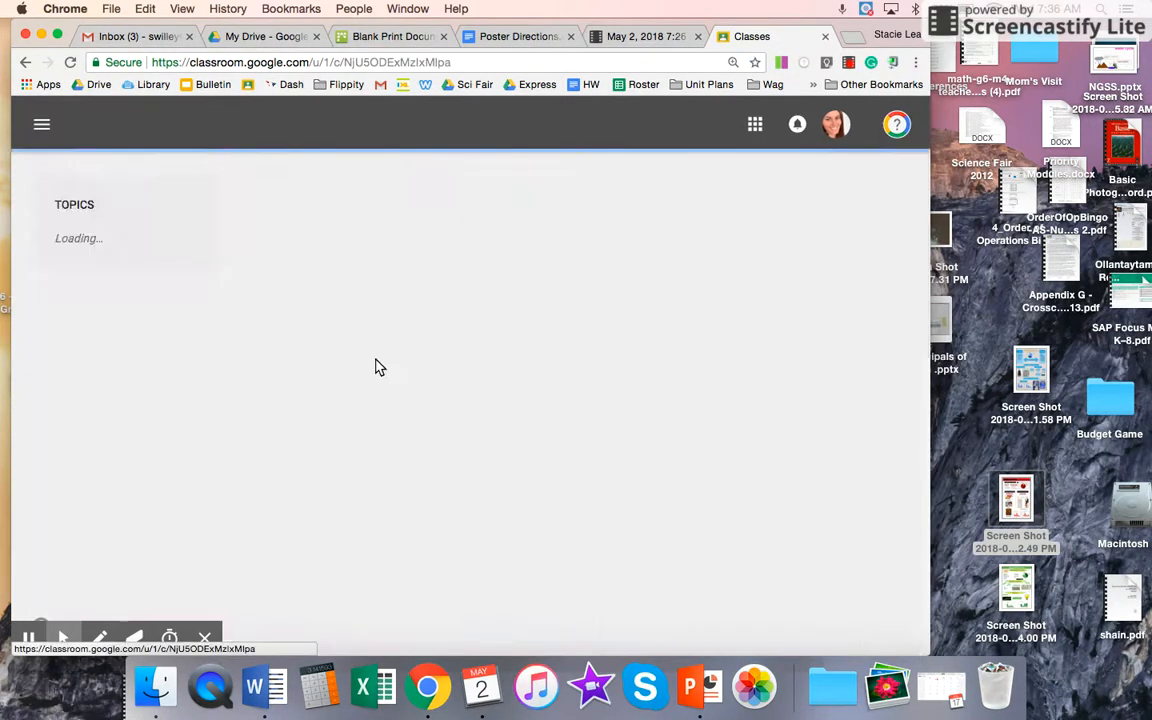
Open the first student's submitted document from the Experiment Design - Part 1 assignment and highlight the answer under Experiment Question
{"action": "scroll", "coordinate": [424, 437], "scroll_direction": "down", "scroll_amount": 10}
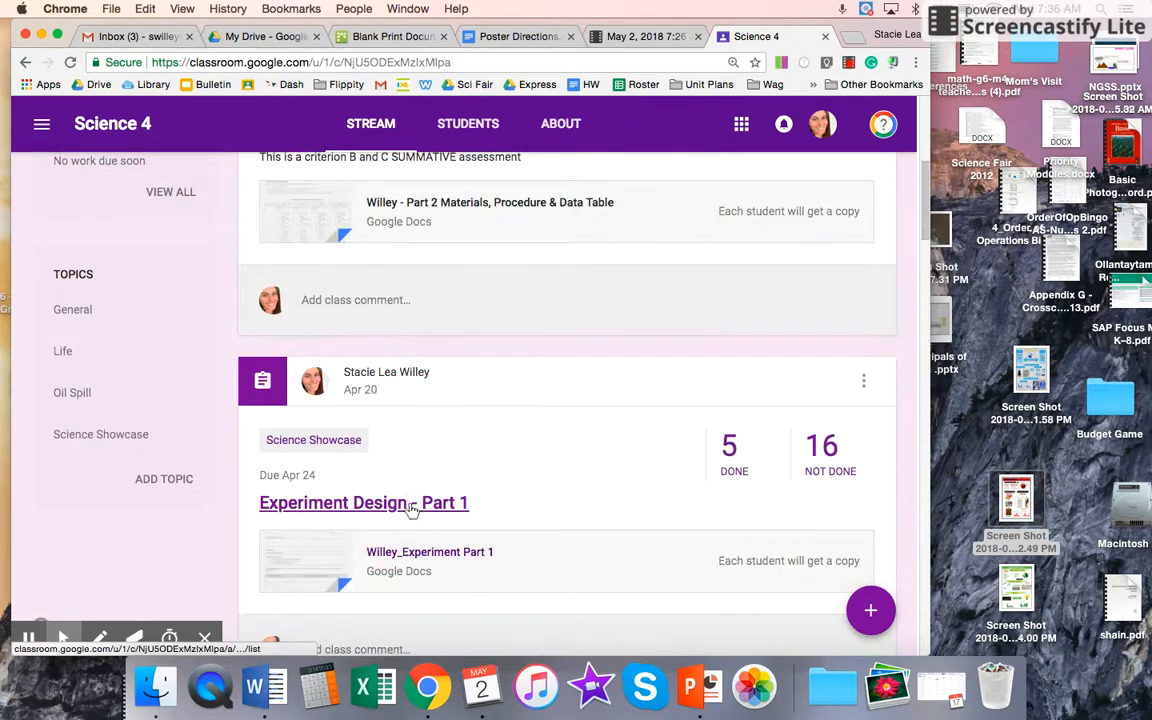
{"action": "left_click", "coordinate": [410, 506]}
{"action": "left_click", "coordinate": [516, 402]}
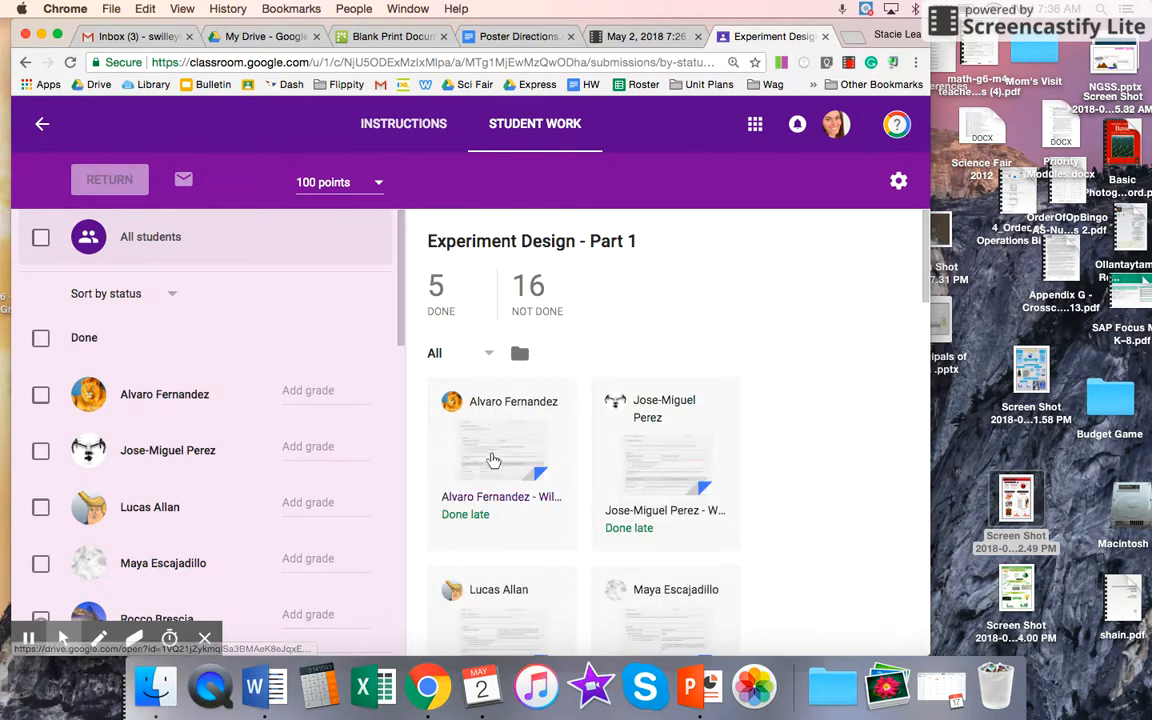
{"action": "left_click", "coordinate": [478, 496]}
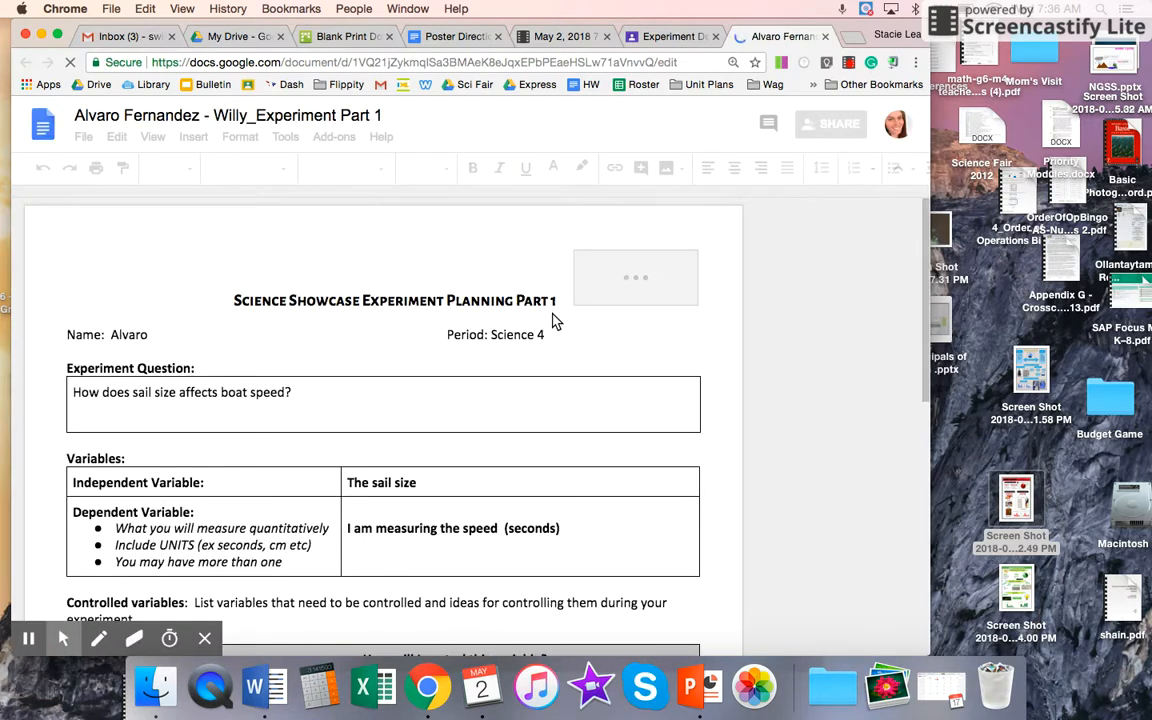
{"action": "left_click", "coordinate": [306, 396]}
{"action": "left_click_drag", "start_coordinate": [306, 396], "coordinate": [36, 386]}
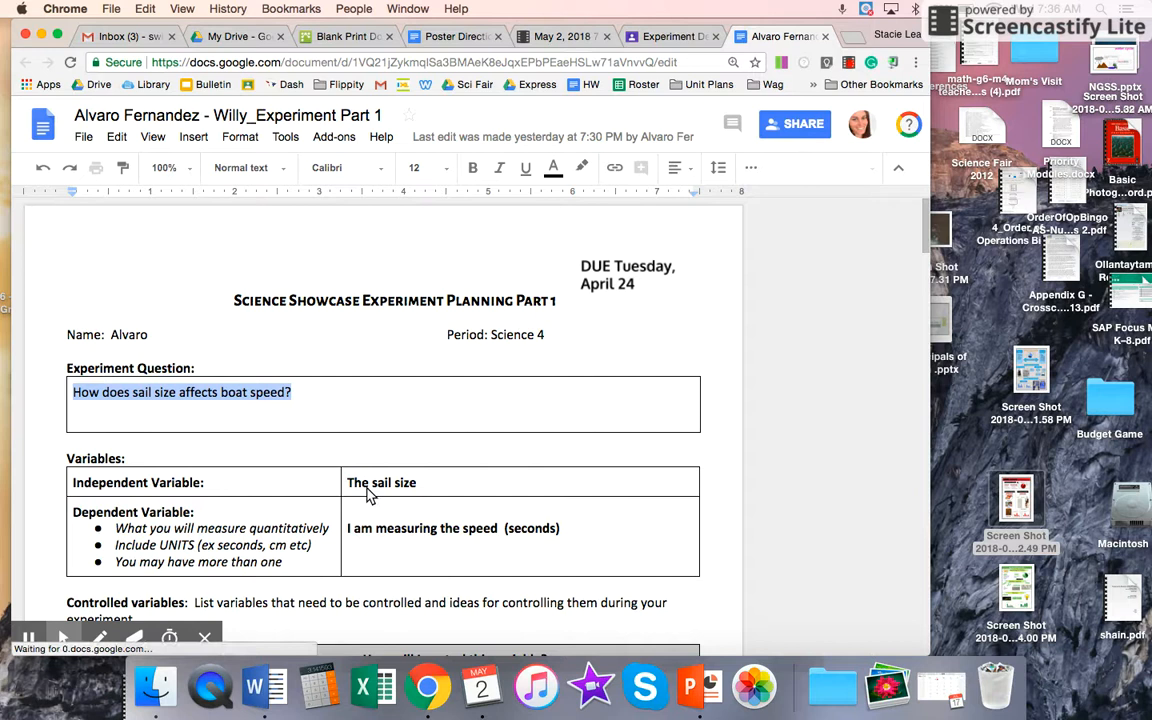
Review the Poster Content checklist in Poster Directions.doc and view the red C.O.O Pencil example poster saved on the desktop
{"action": "left_click", "coordinate": [447, 38]}
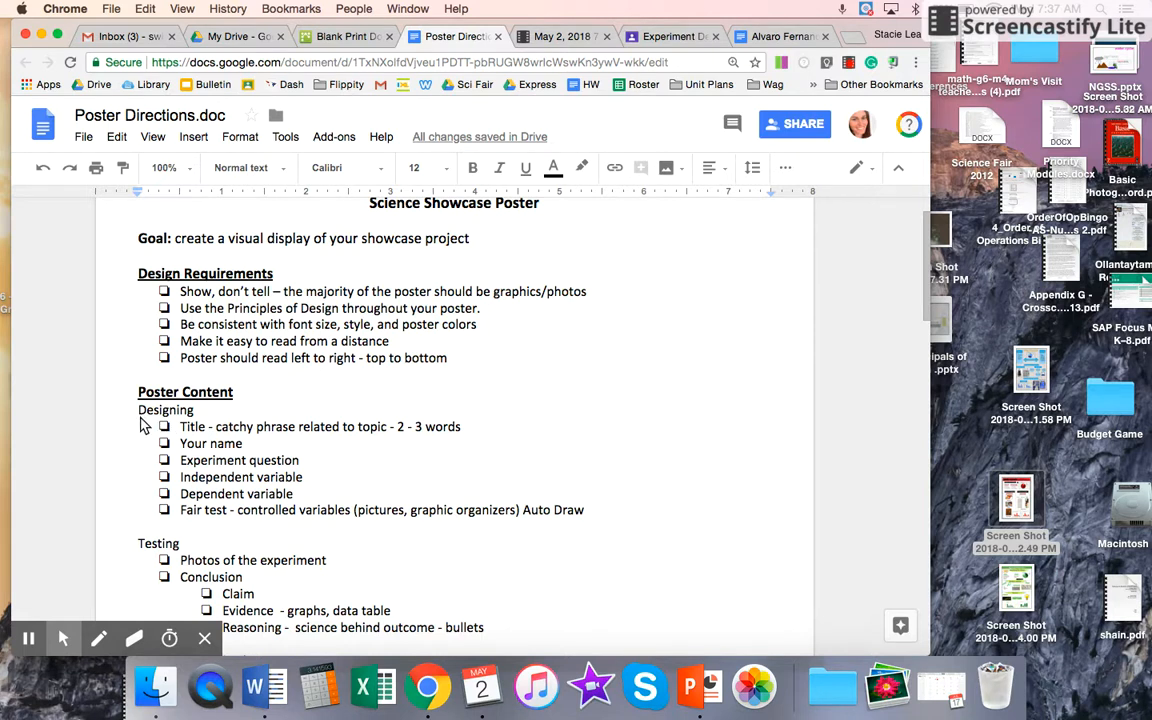
{"action": "scroll", "coordinate": [144, 484], "scroll_direction": "down", "scroll_amount": 5}
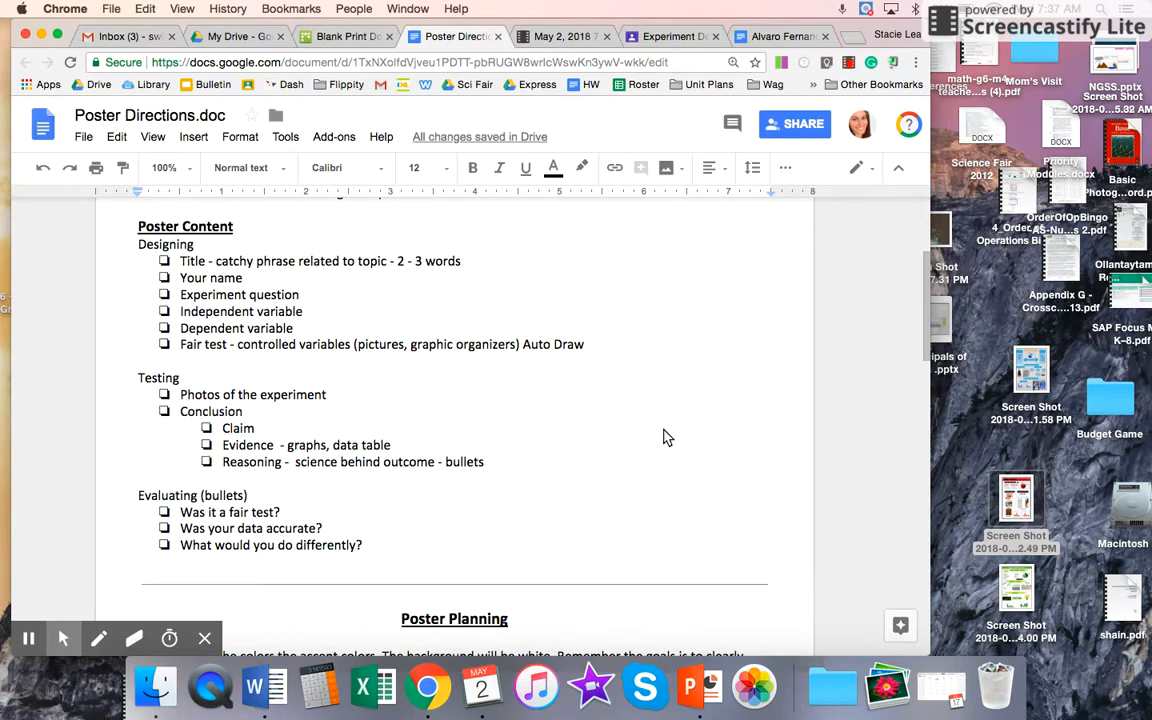
{"action": "double_click", "coordinate": [1016, 505]}
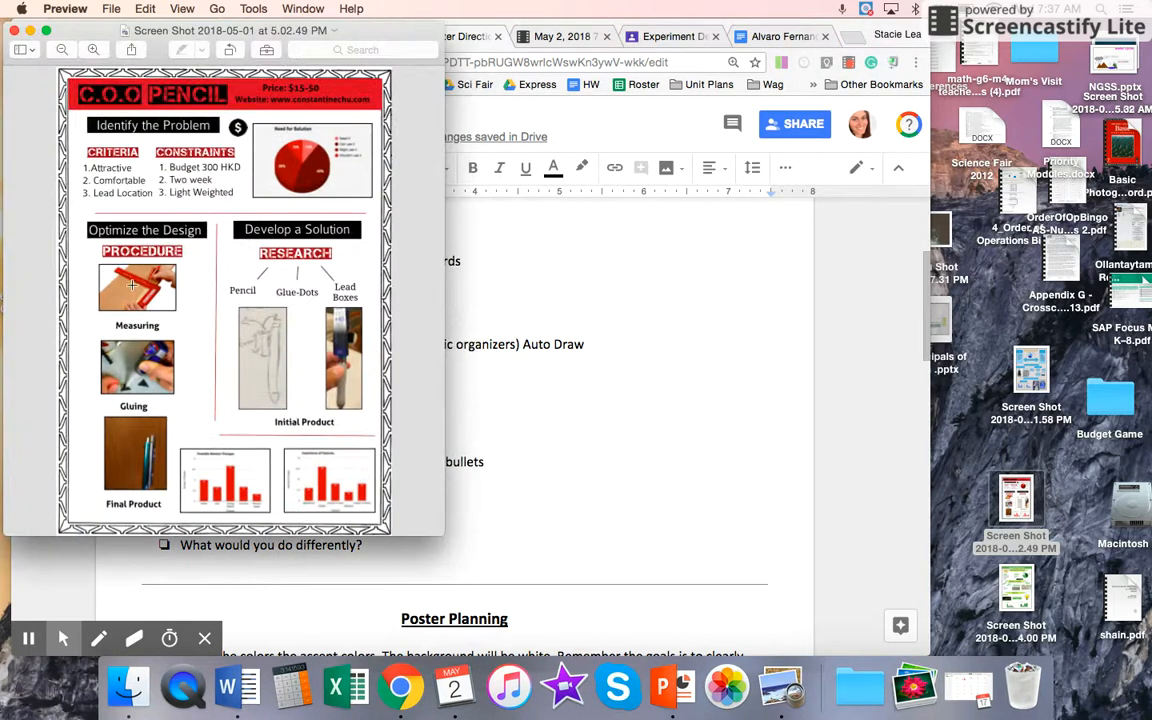
{"action": "left_click", "coordinate": [14, 31]}
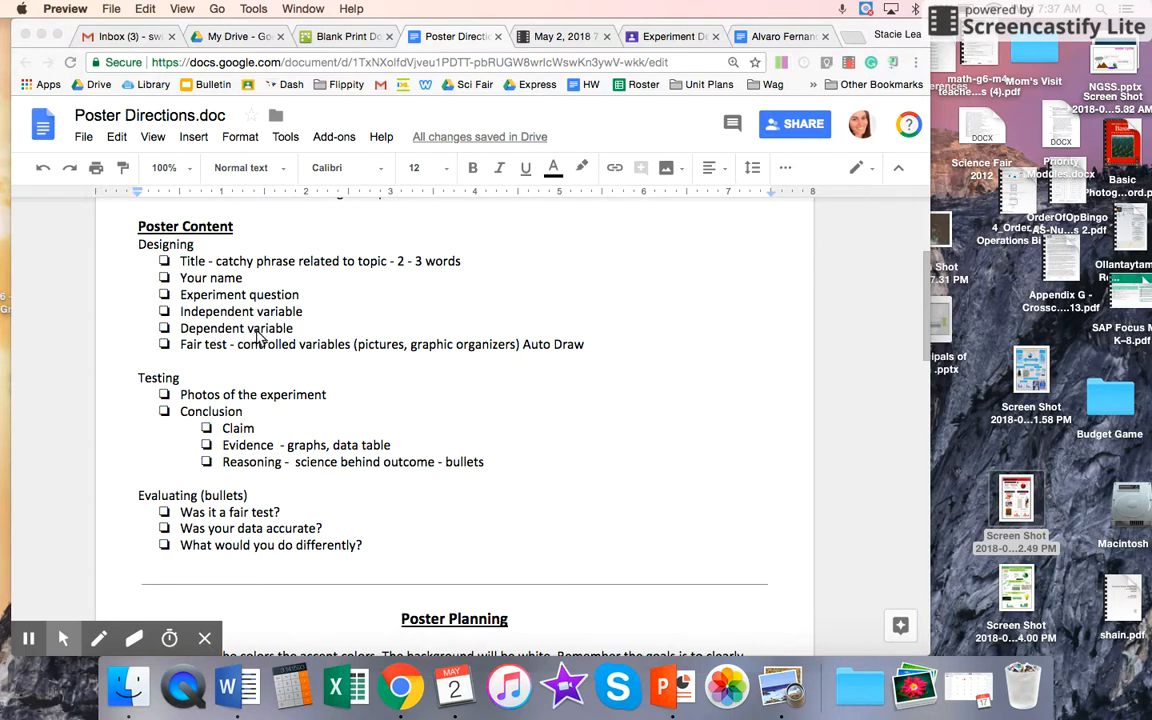
{"action": "left_click", "coordinate": [855, 66]}
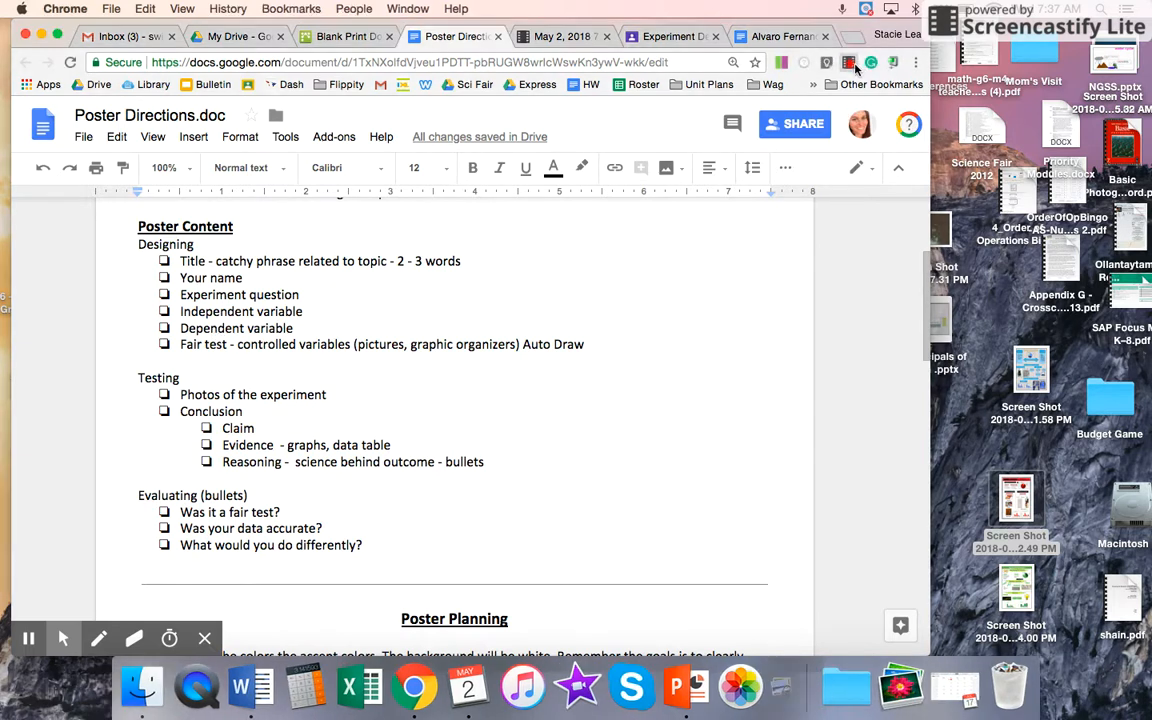